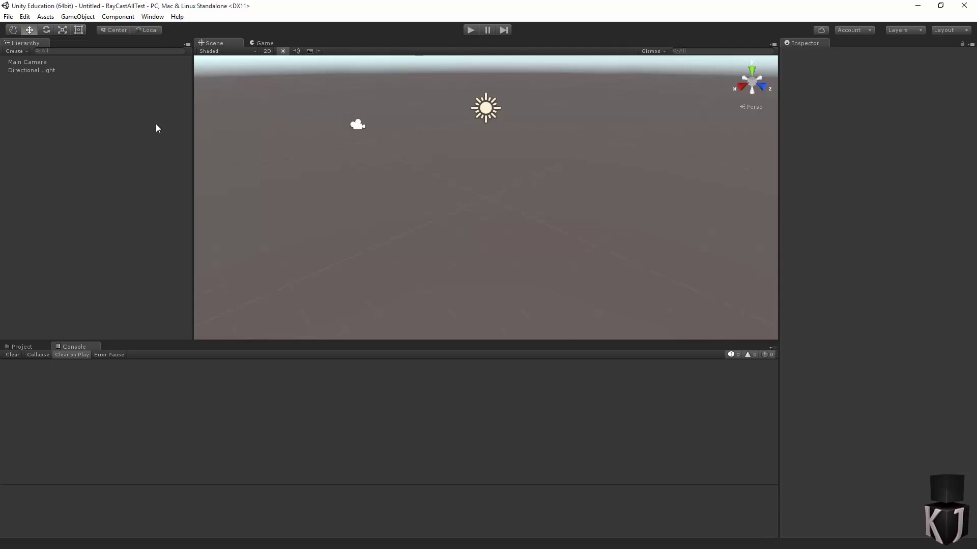
# - Add a cube and scale it to 10 on X and Z as a flat floor
pyautogui.rightClick(68, 128)
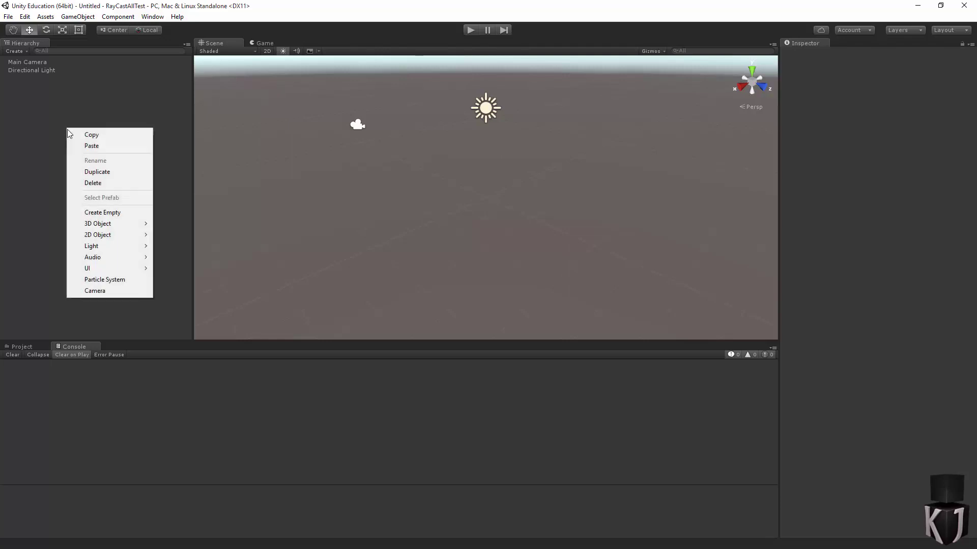
pyautogui.click(111, 223)
pyautogui.click(165, 224)
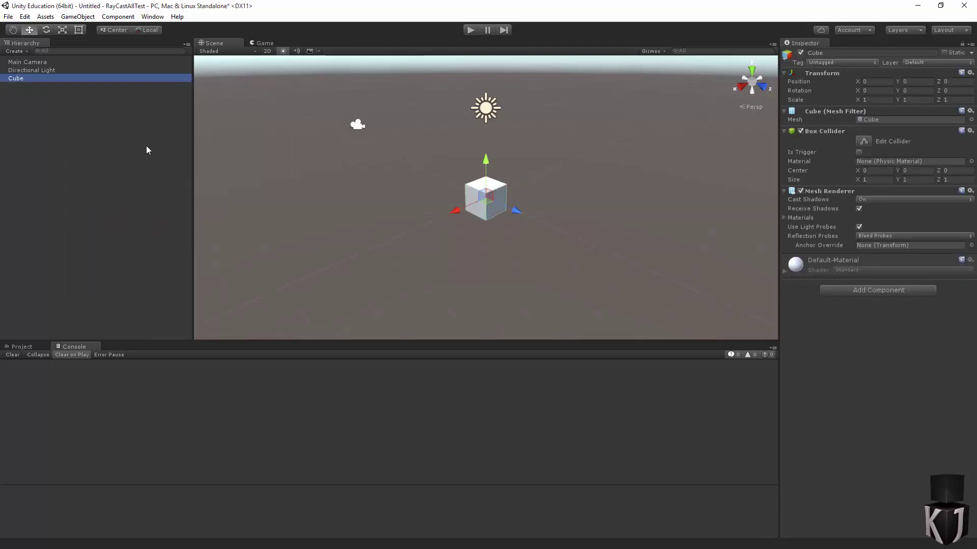
pyautogui.click(884, 100)
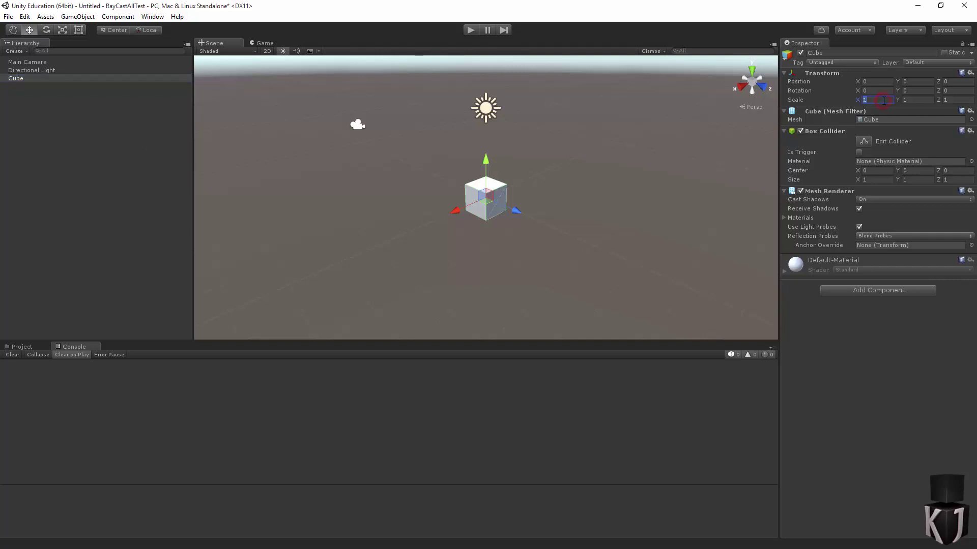
pyautogui.write('10')
pyautogui.press('Tab')
pyautogui.press('Tab')
pyautogui.write('10')
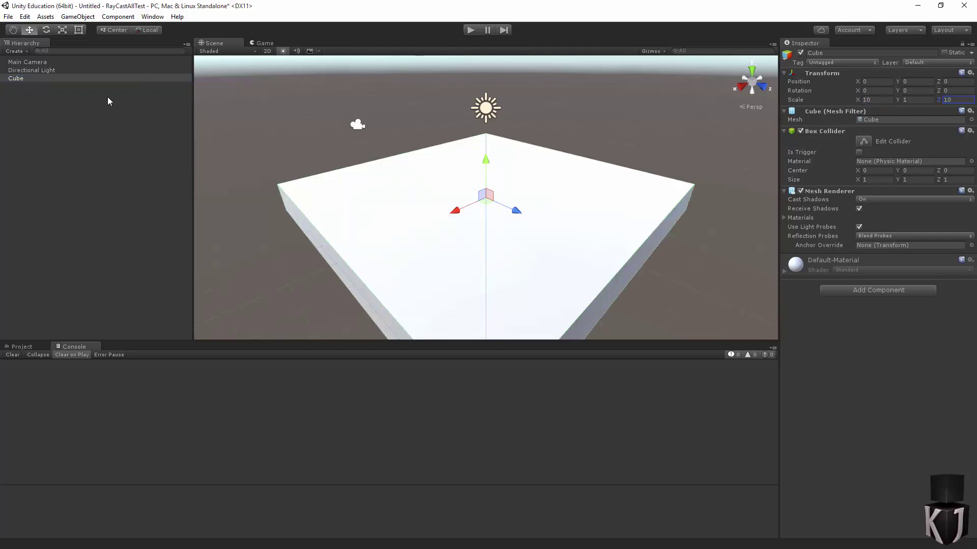
# - Add a cylinder and lift it to stand on the floor at Y position 2
pyautogui.rightClick(34, 138)
pyautogui.moveTo(87, 233)
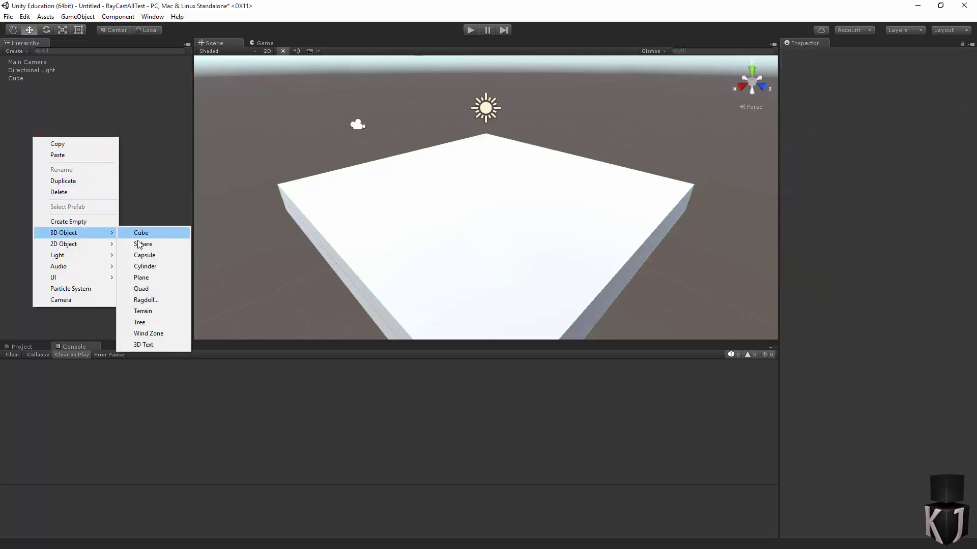
pyautogui.click(147, 267)
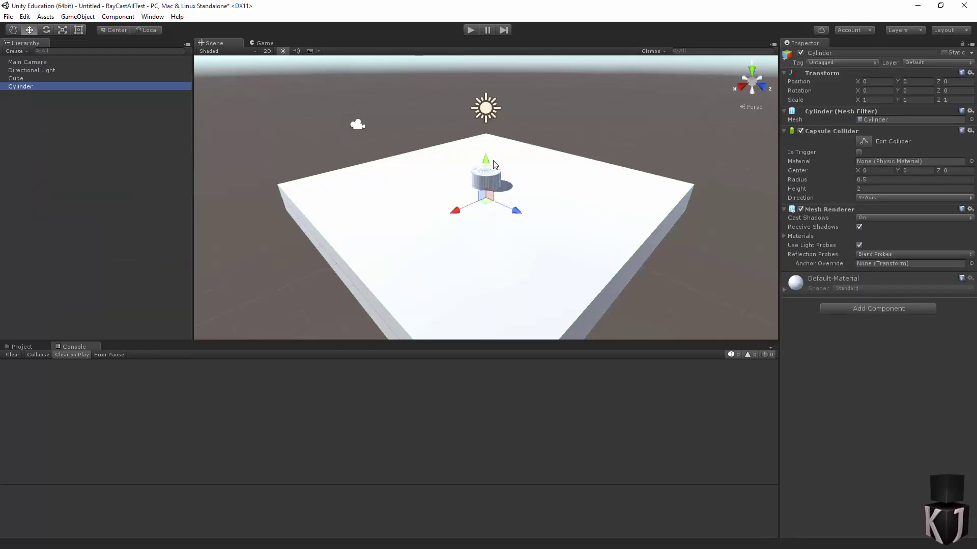
pyautogui.moveTo(490, 162); pyautogui.dragTo(497, 114)
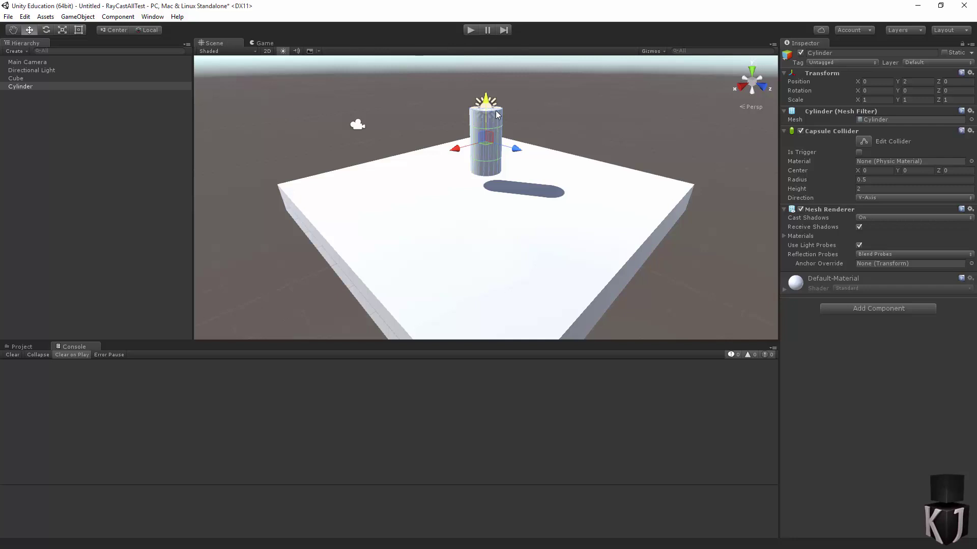
pyautogui.rightClick(45, 119)
pyautogui.click(110, 213)
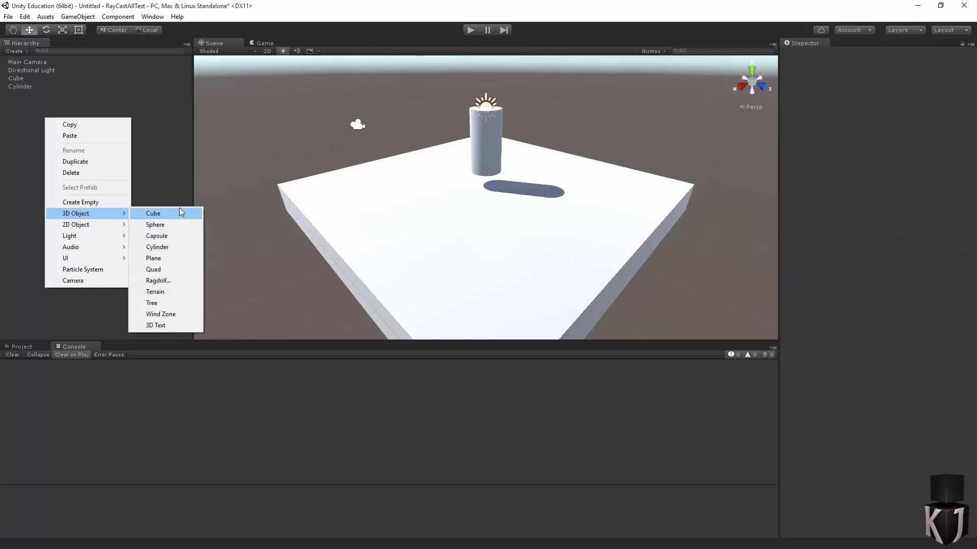
# - Place a cube beside the cylinder, duplicate it as Cube (2), offset the copy, and select both
pyautogui.click(179, 213)
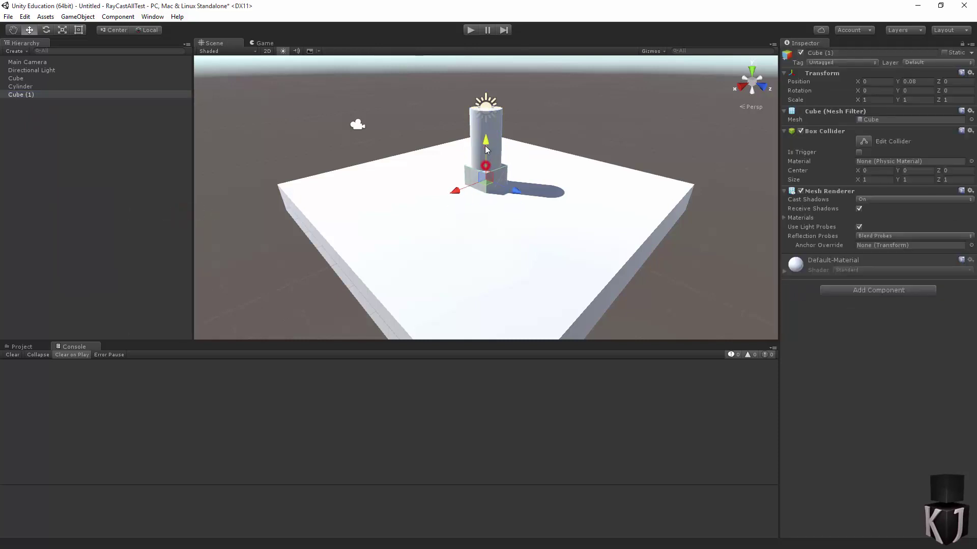
pyautogui.moveTo(487, 170)
pyautogui.mouseDown()
pyautogui.moveTo(469, 152)
pyautogui.moveTo(421, 166)
pyautogui.mouseUp()
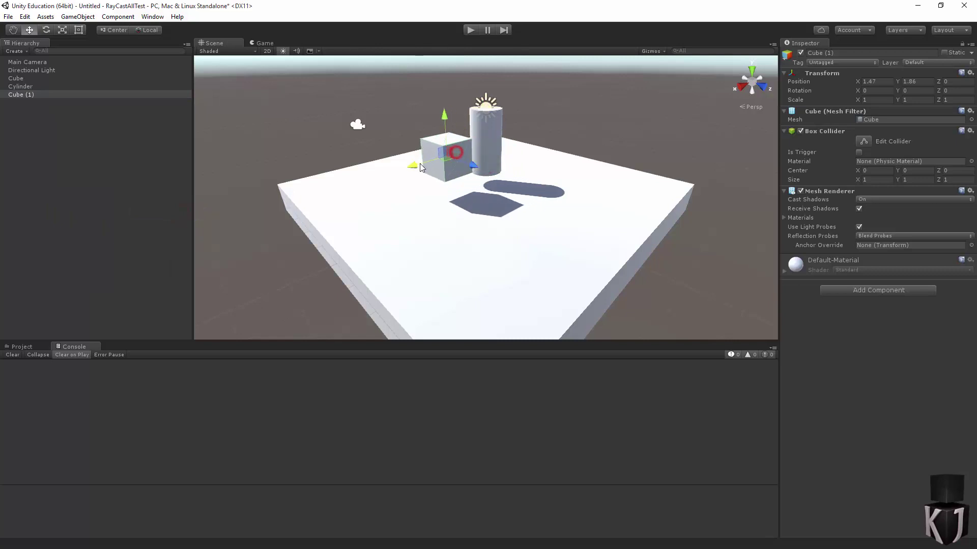
pyautogui.hotkey('ctrl', 'd')
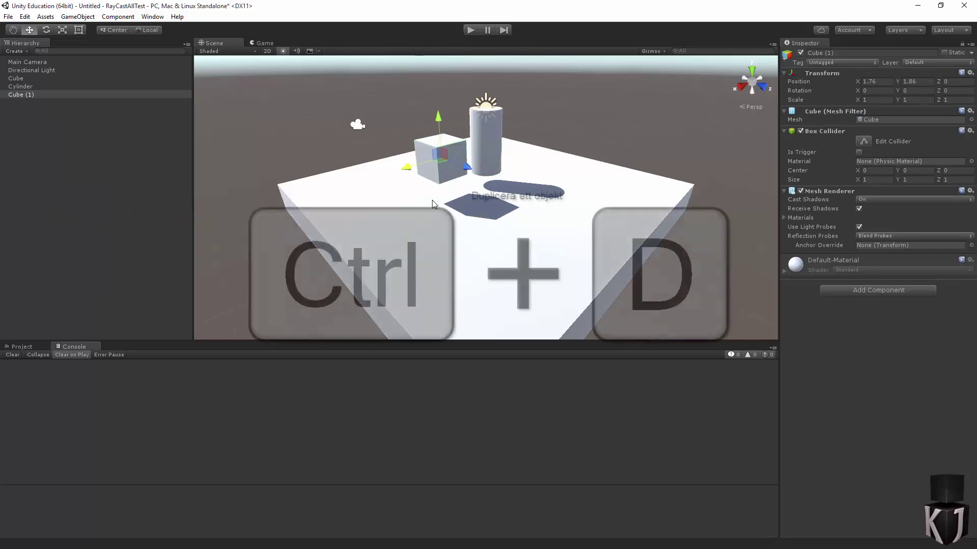
pyautogui.moveTo(412, 171); pyautogui.dragTo(359, 187)
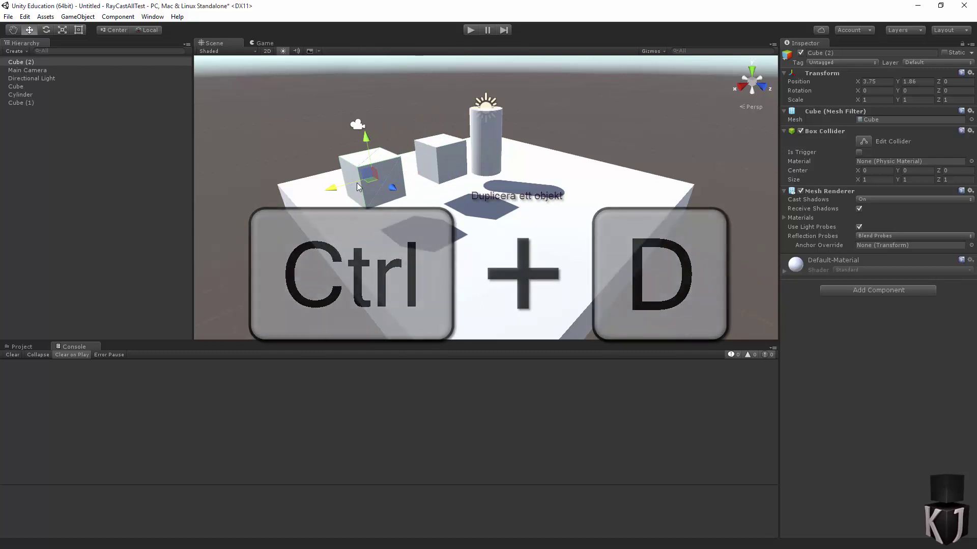
pyautogui.click(56, 102)
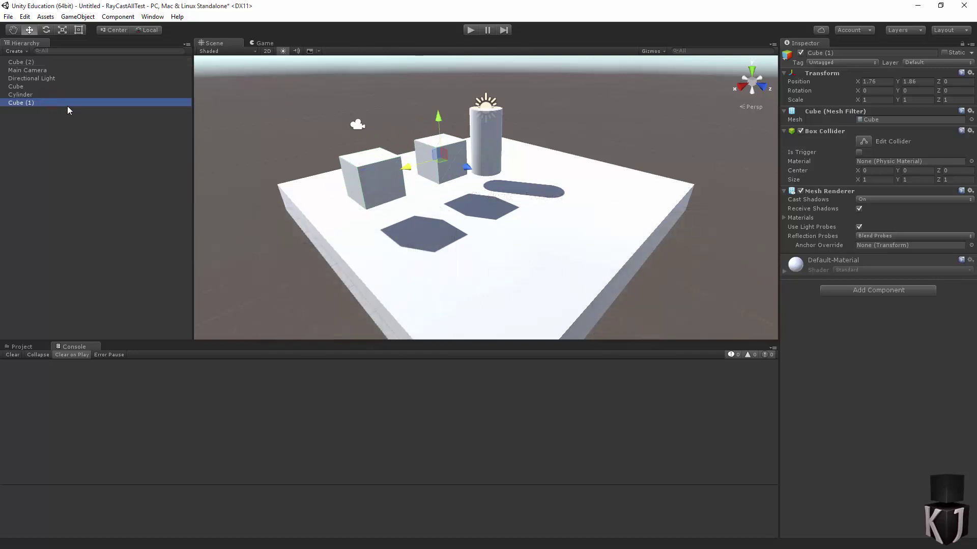
pyautogui.keyDown('ctrl'); pyautogui.click(33, 62); pyautogui.keyUp('ctrl')
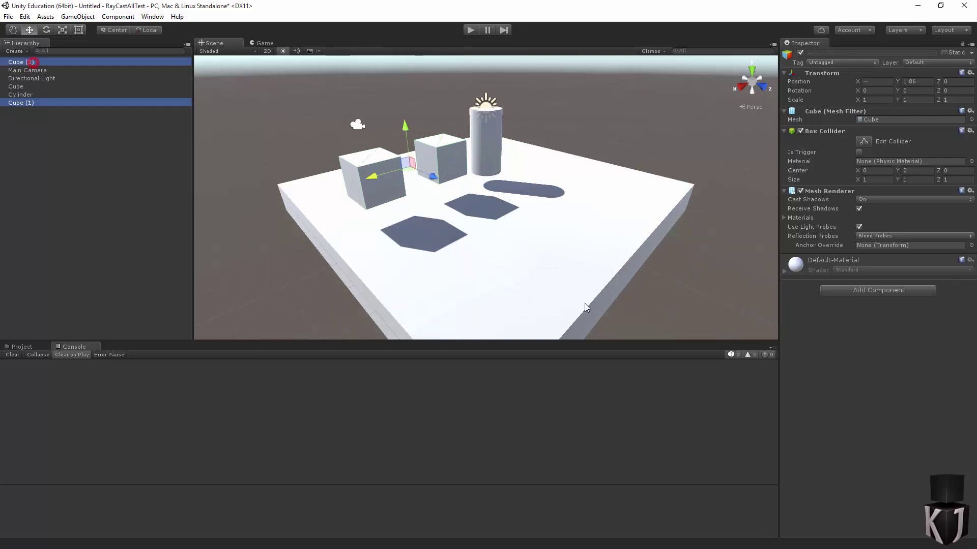
# - Add a Rigidbody component to both selected cubes
pyautogui.click(845, 290)
pyautogui.write('rigi')
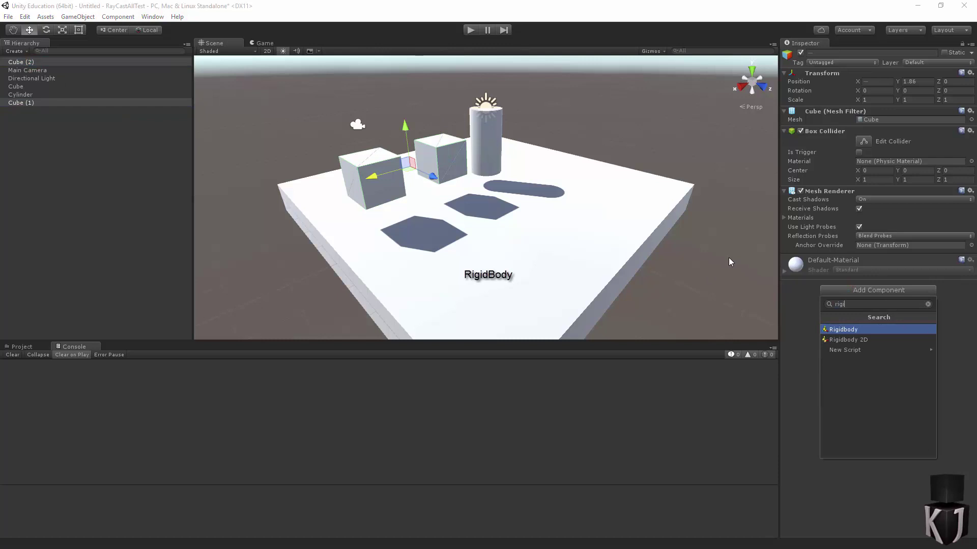
pyautogui.press('Return')
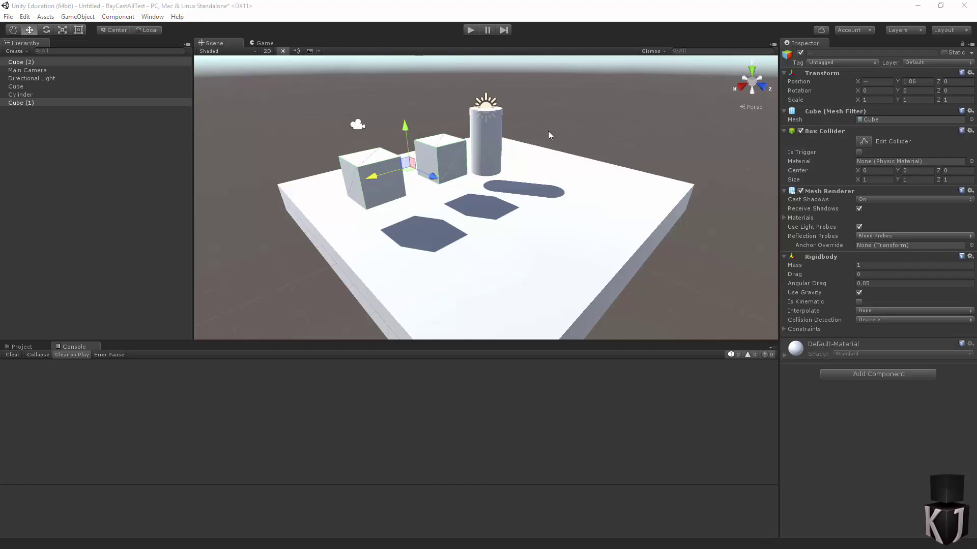
# - Set both cubes' Y scale to 1.5 and briefly play the scene to test physics
pyautogui.click(907, 100)
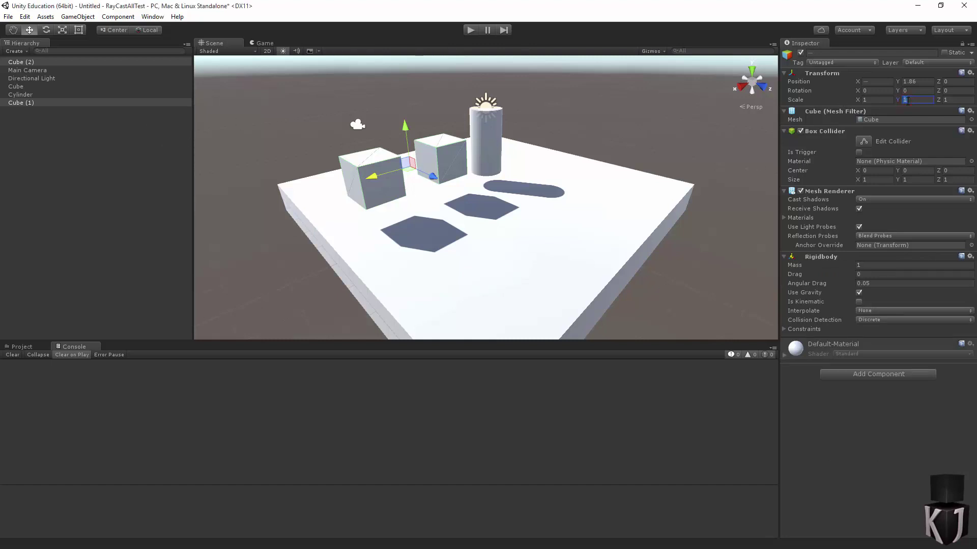
pyautogui.write('.5')
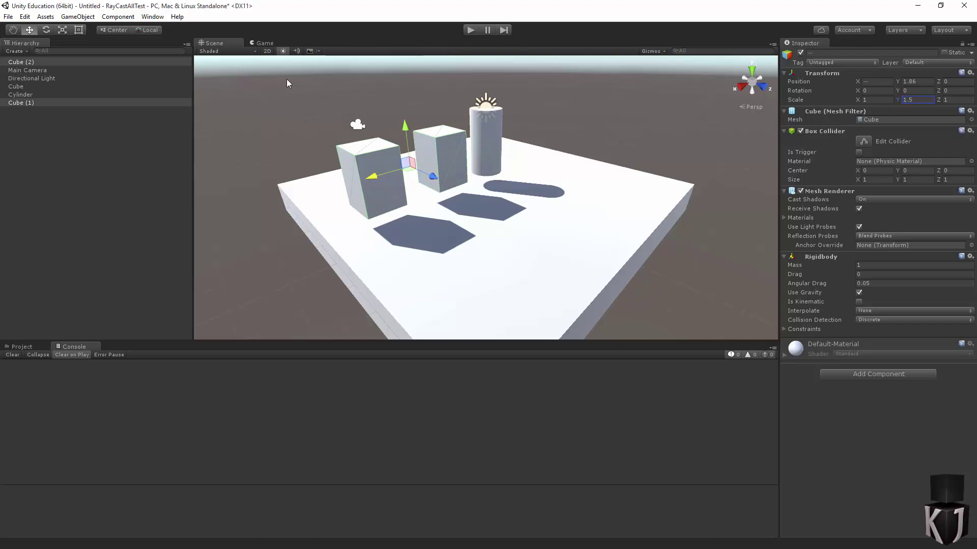
pyautogui.hotkey('ctrl', 'p')
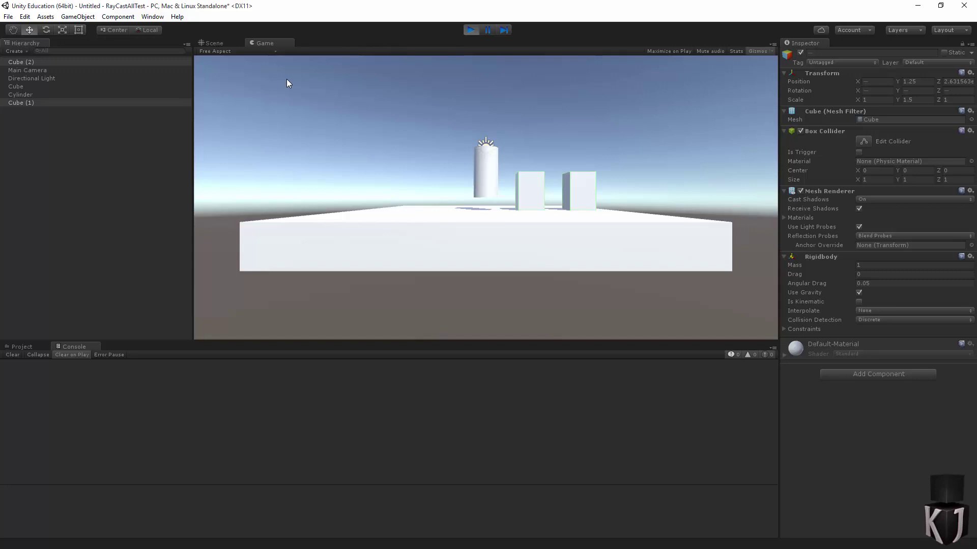
pyautogui.hotkey('ctrl', 'p')
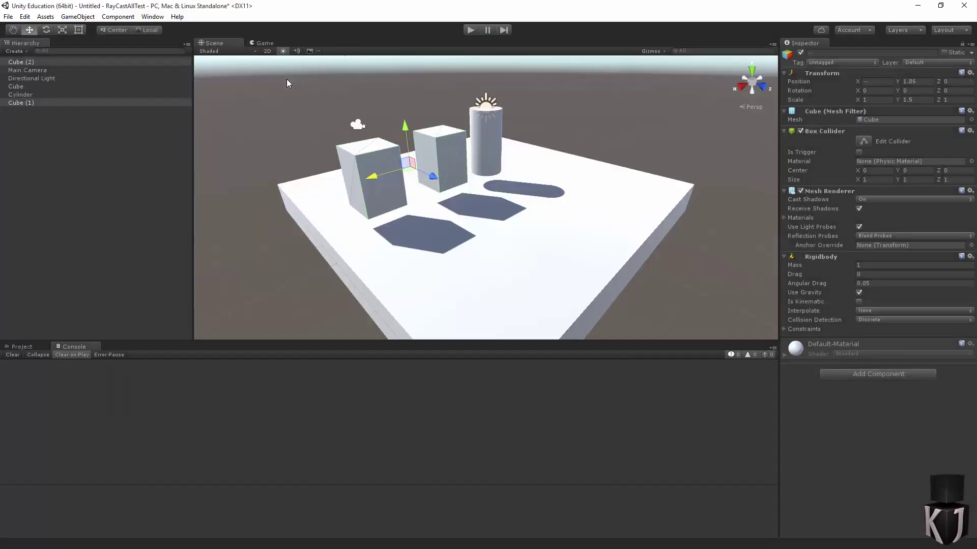
# - Create a new C# script in Assets named Controller
pyautogui.click(35, 348)
pyautogui.rightClick(75, 409)
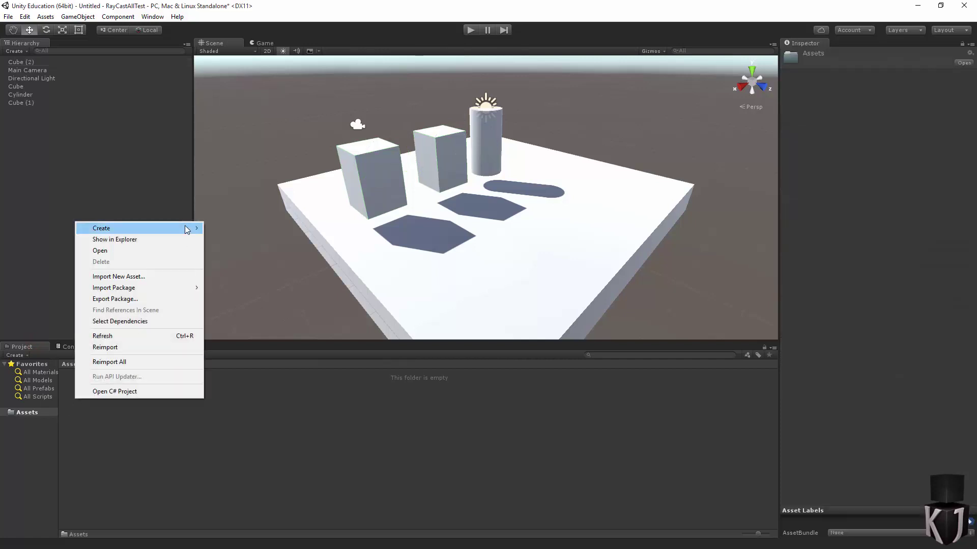
pyautogui.moveTo(187, 229)
pyautogui.click(218, 242)
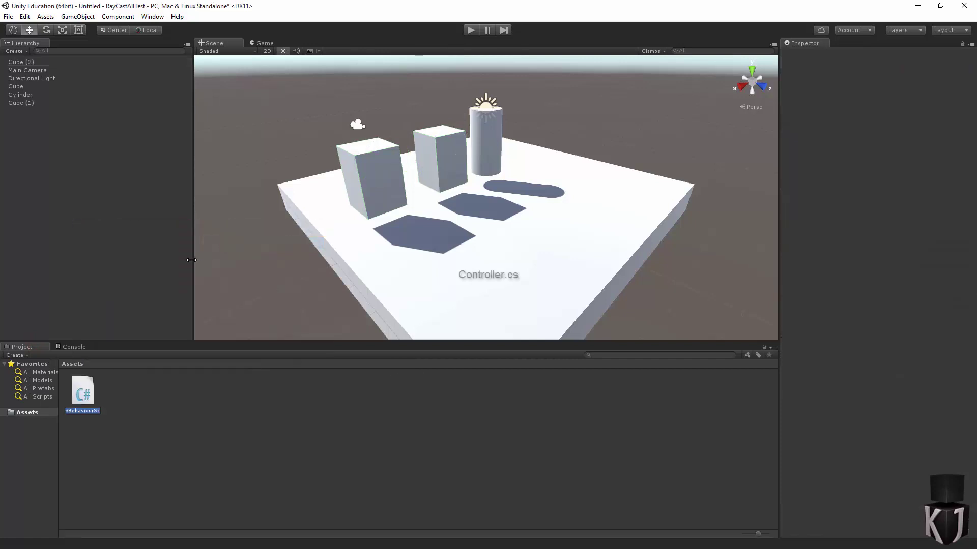
pyautogui.write('C')
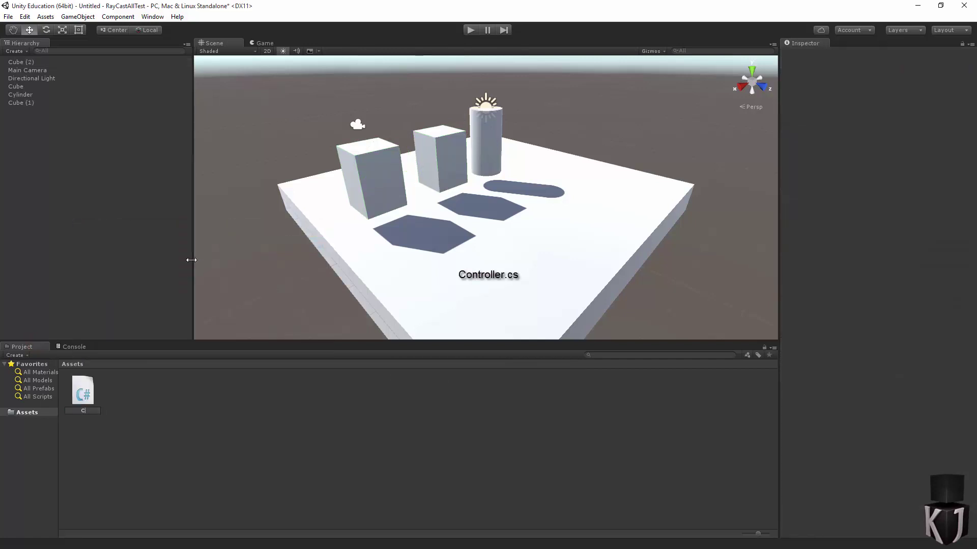
pyautogui.write('ojnt')
pyautogui.press('BackSpace')
pyautogui.press('BackSpace')
pyautogui.press('BackSpace')
pyautogui.write('ntroller')
pyautogui.press('Return')
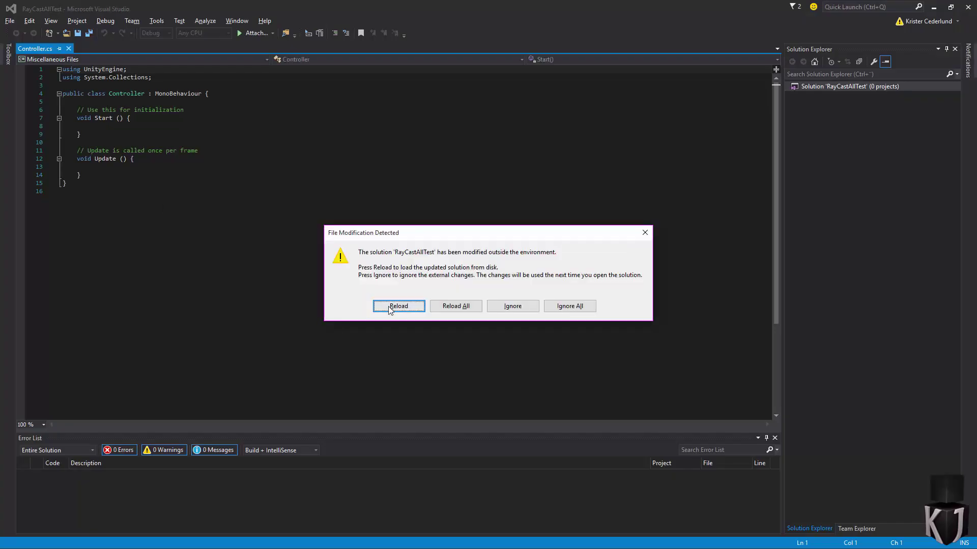
# - Reload the externally changed solution and reformat all code in Controller.cs
pyautogui.click(388, 307)
pyautogui.hotkey('ctrl', 'a')
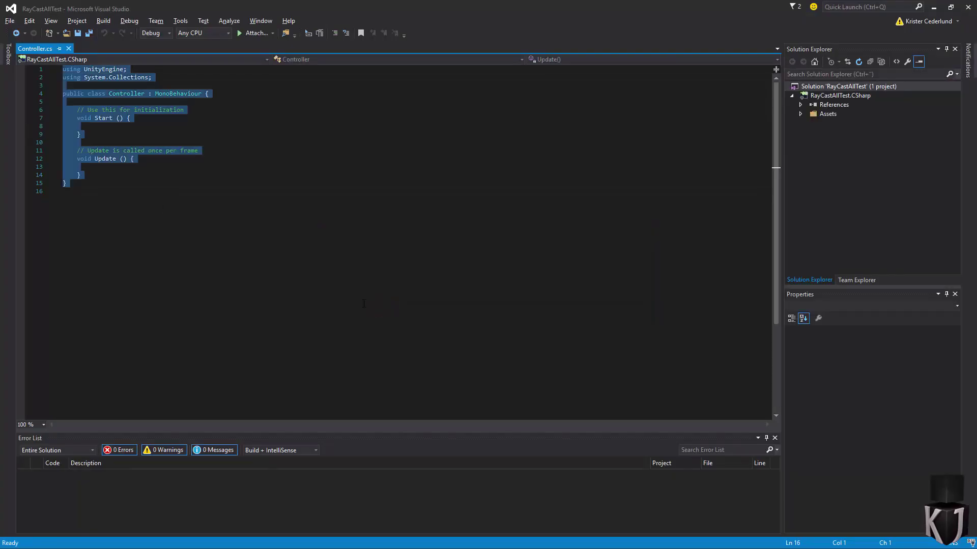
pyautogui.hotkey('ctrl', 'k')
pyautogui.hotkey('ctrl', 'f')
# - Delete the default Start and Update methods and the System.Collections using line
pyautogui.press('Right')
pyautogui.press('Up')
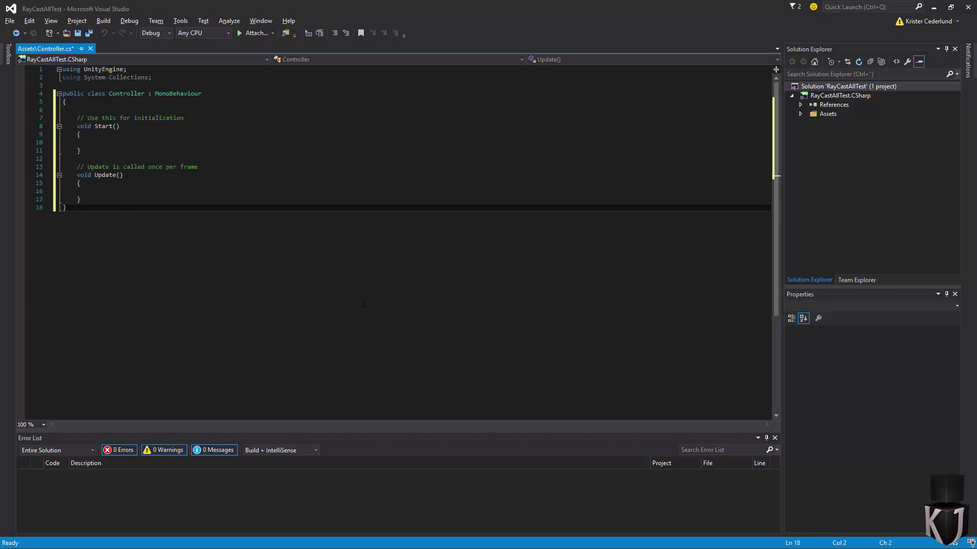
pyautogui.press('Up')
pyautogui.press('Up')
pyautogui.hotkey('shift', 'Up')
pyautogui.hotkey('shift', 'Up')
pyautogui.hotkey('shift', 'Up')
pyautogui.hotkey('shift', 'Up')
pyautogui.hotkey('shift', 'Up')
pyautogui.hotkey('shift', 'Up')
pyautogui.hotkey('shift', 'Up')
pyautogui.hotkey('shift', 'Up')
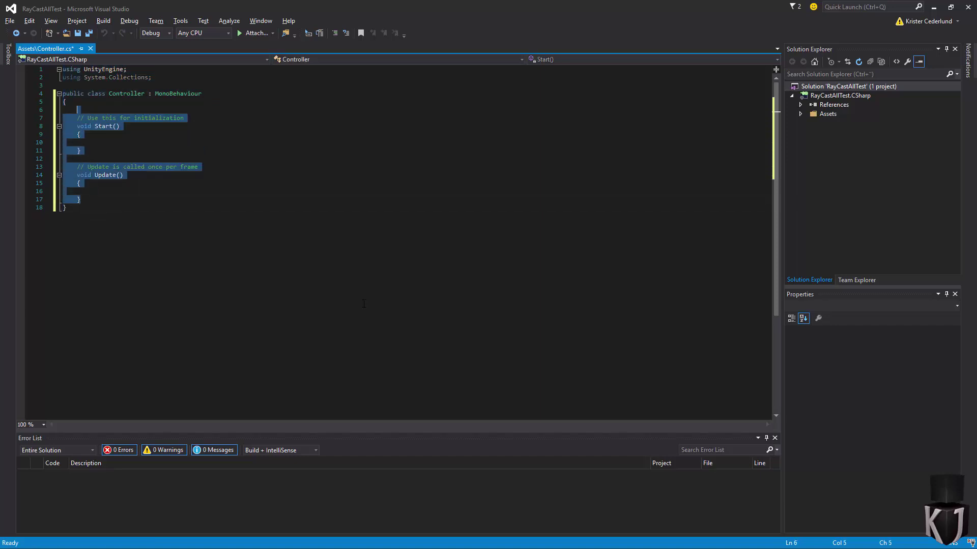
pyautogui.hotkey('shift', 'Up')
pyautogui.hotkey('shift', 'Up')
pyautogui.press('Delete')
pyautogui.press('Up')
pyautogui.press('Up')
pyautogui.press('Up')
pyautogui.hotkey('ctrl', 'x')
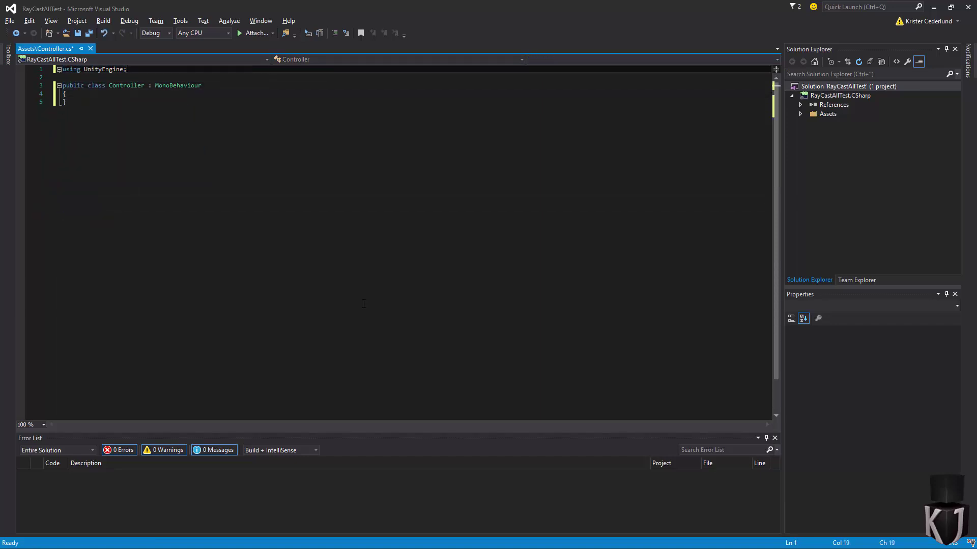
pyautogui.press('Down')
pyautogui.press('Down')
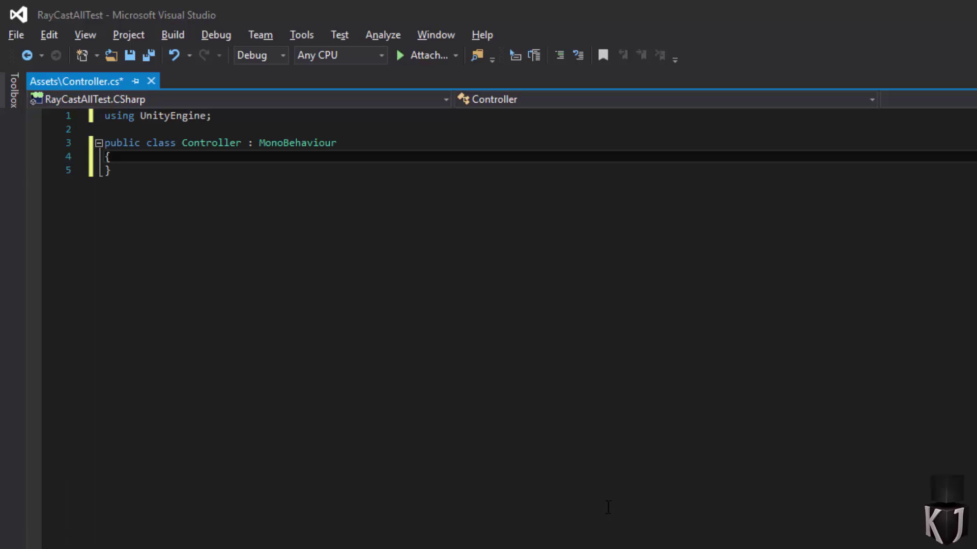
# - Add an empty void Update() method to the Controller class
pyautogui.press('Return')
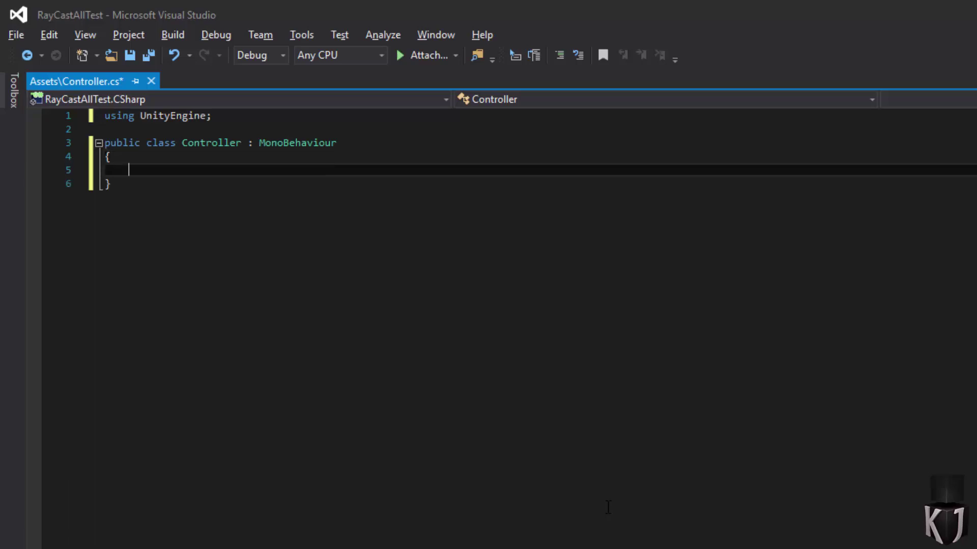
pyautogui.write('void ')
pyautogui.write('Update()')
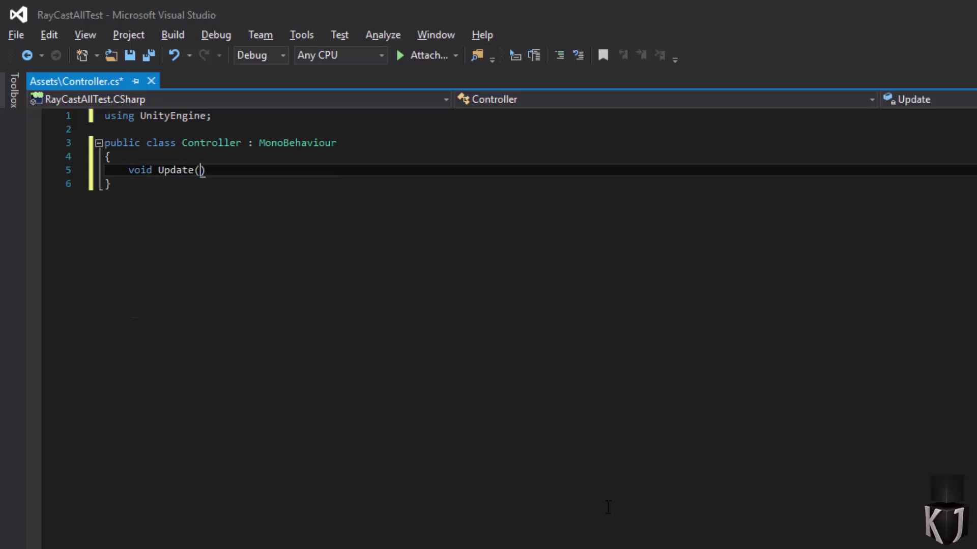
pyautogui.press('Return')
pyautogui.write('{')
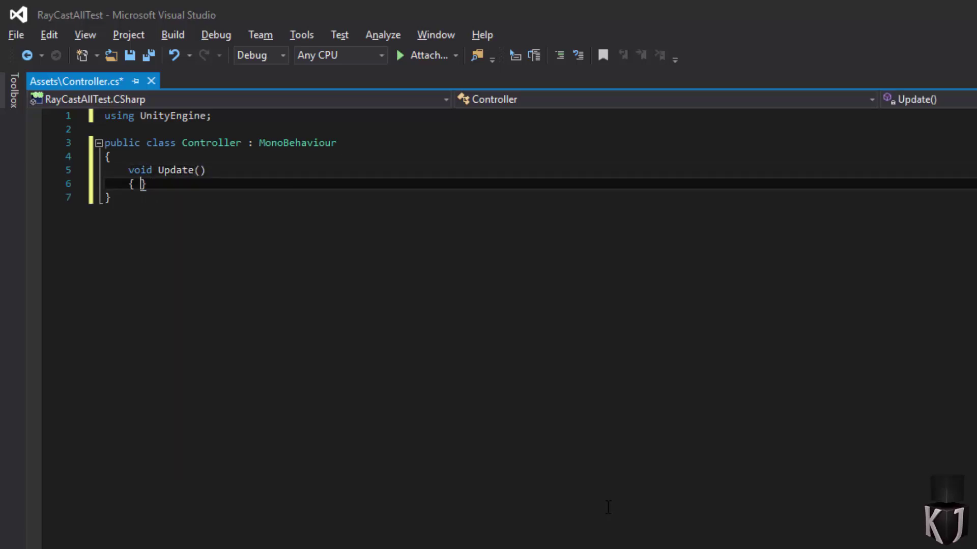
pyautogui.press('Return')
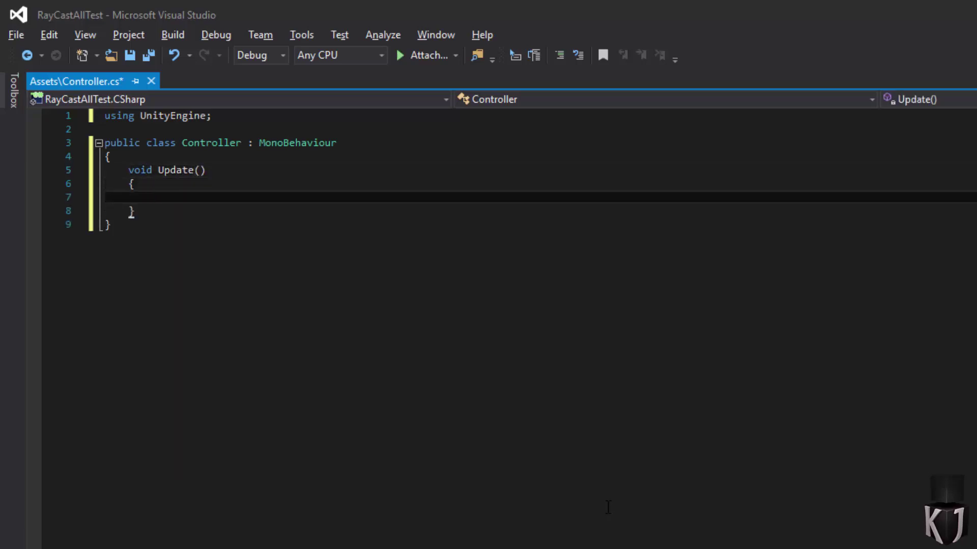
# - Inside Update, store Input.GetAxis("Horizontal") in a float named horizontal
pyautogui.write('f')
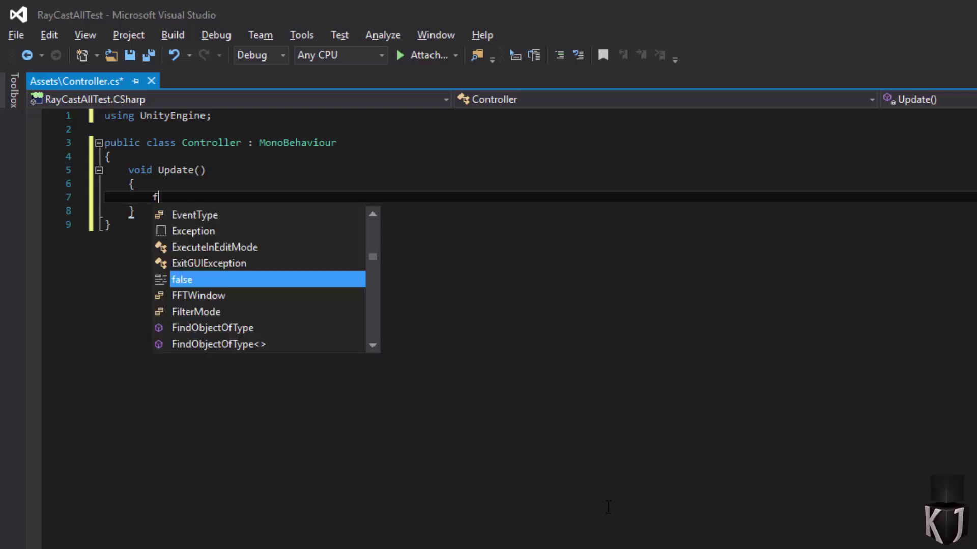
pyautogui.write('loat horixo')
pyautogui.press('BackSpace')
pyautogui.press('BackSpace')
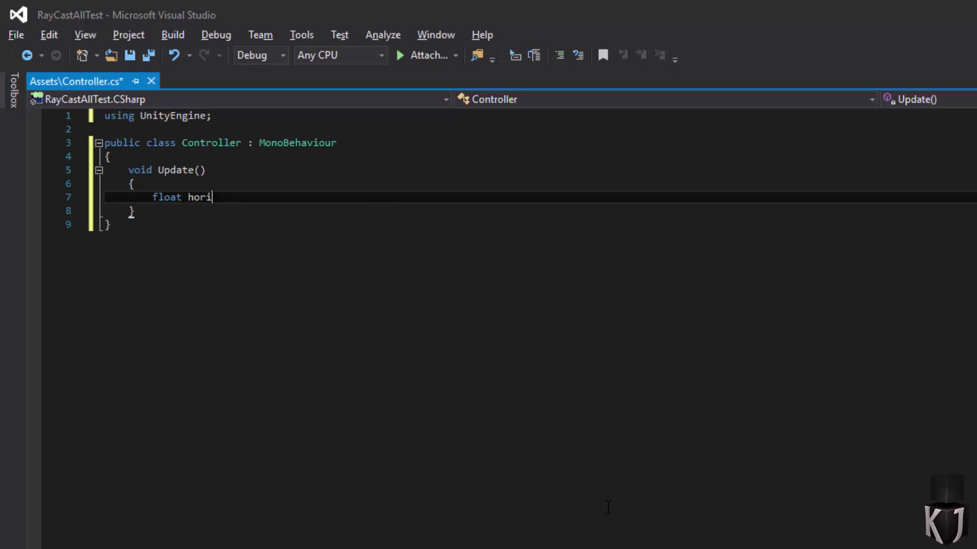
pyautogui.write('zontal = Inpu')
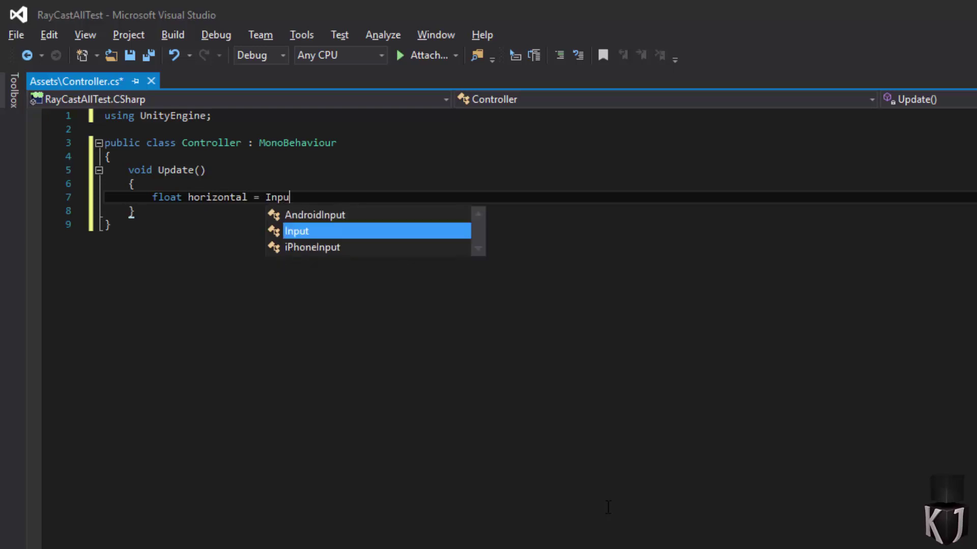
pyautogui.write('t.getax')
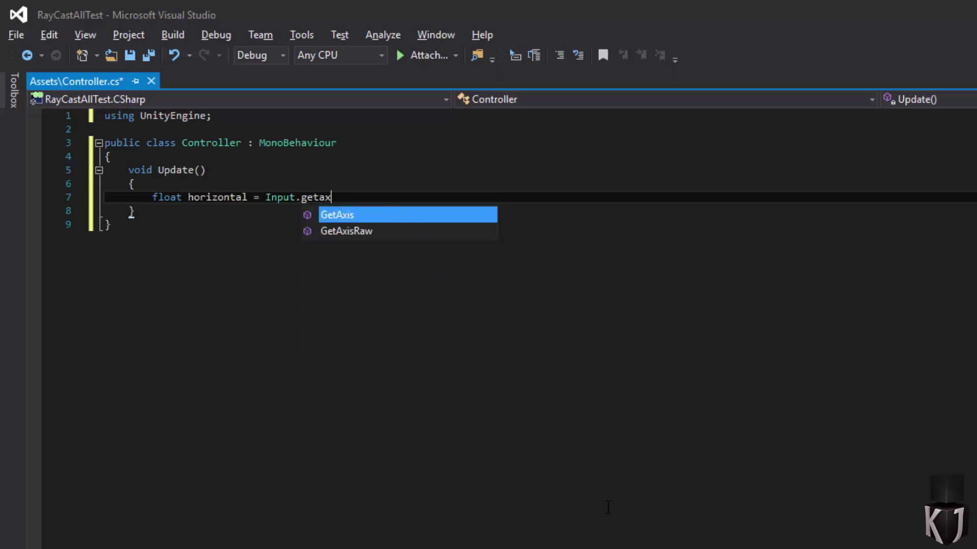
pyautogui.press('Tab')
pyautogui.write('();')
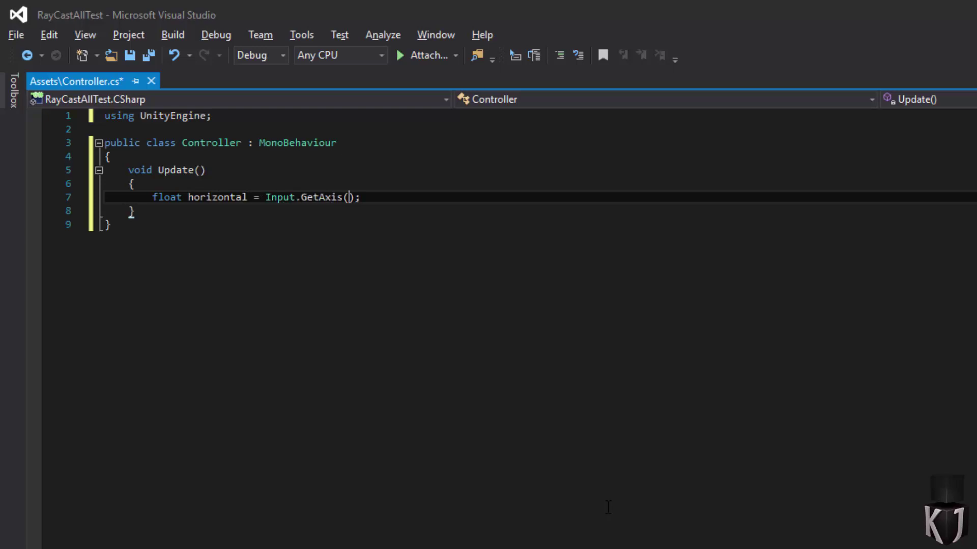
pyautogui.write('"Horiz')
pyautogui.write('ontal')
# - Begin a public float rotationSpeed field declaration above Update
pyautogui.press('Return')
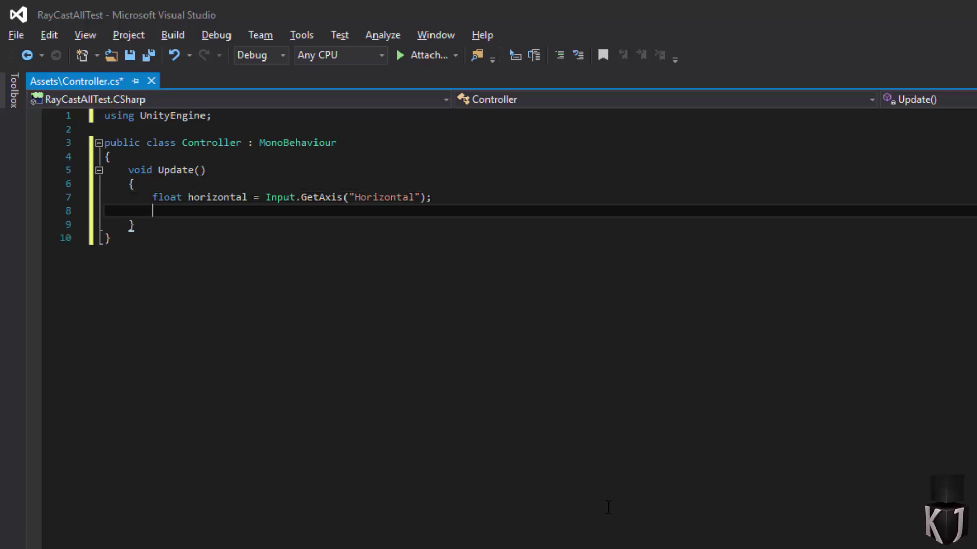
pyautogui.press('Up')
pyautogui.press('Up')
pyautogui.press('Up')
pyautogui.press('Up')
pyautogui.press('Return')
pyautogui.press('Return')
pyautogui.press('Up')
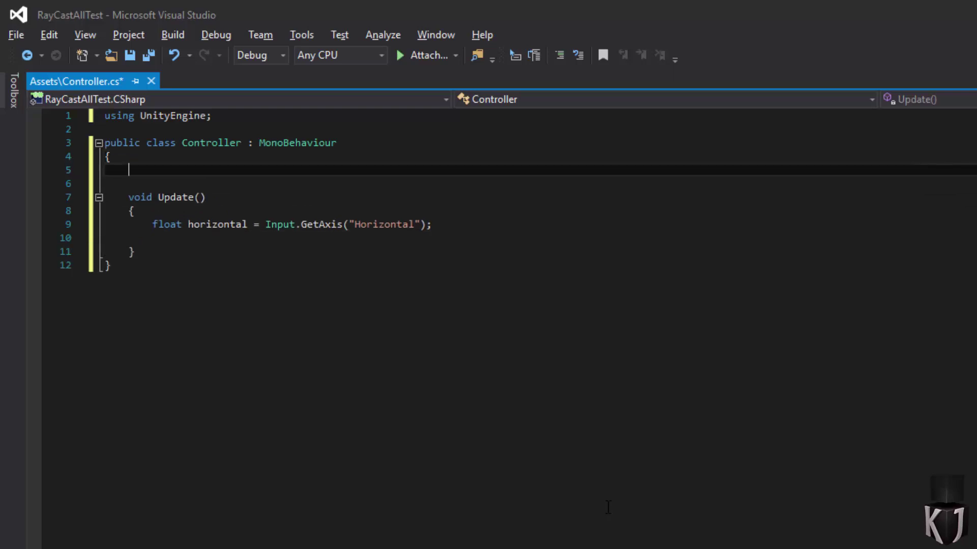
pyautogui.write('public floa')
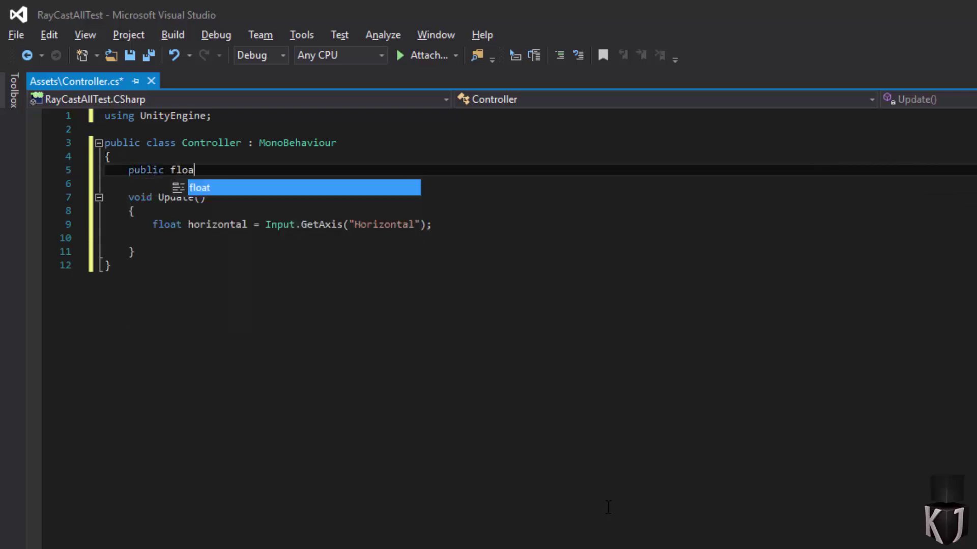
pyautogui.write('t rotationSpeed')
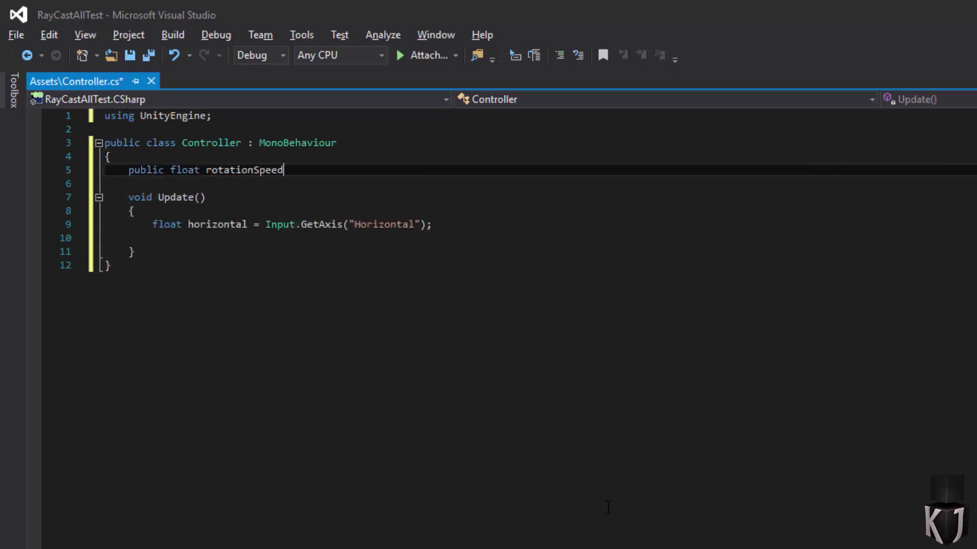
pyautogui.write(' ?')
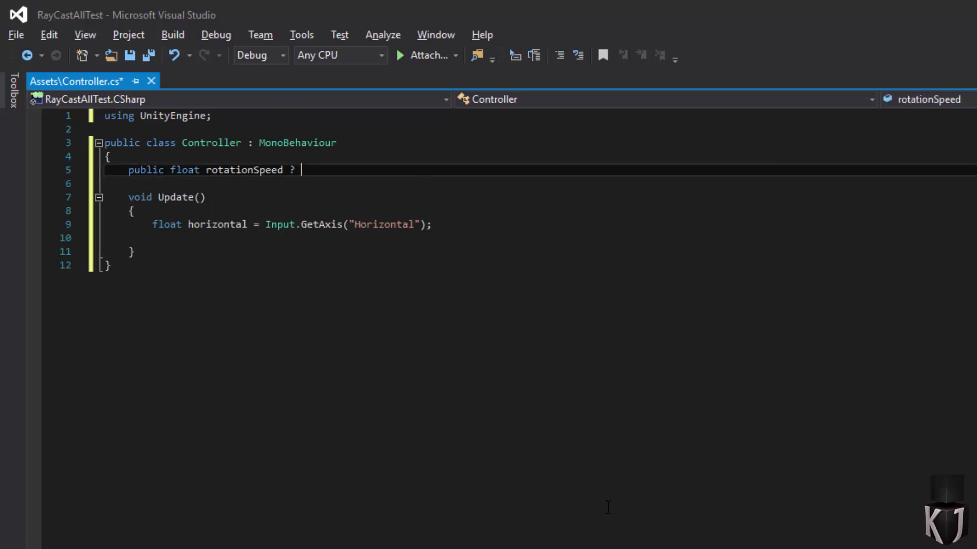
# - Give the rotationSpeed field an initial value of 10f
pyautogui.press('BackSpace')
pyautogui.press('BackSpace')
pyautogui.write('= 10f')
pyautogui.write(';')
pyautogui.press('Down')
pyautogui.press('Down')
pyautogui.press('Down')
pyautogui.press('Down')
pyautogui.press('Down')
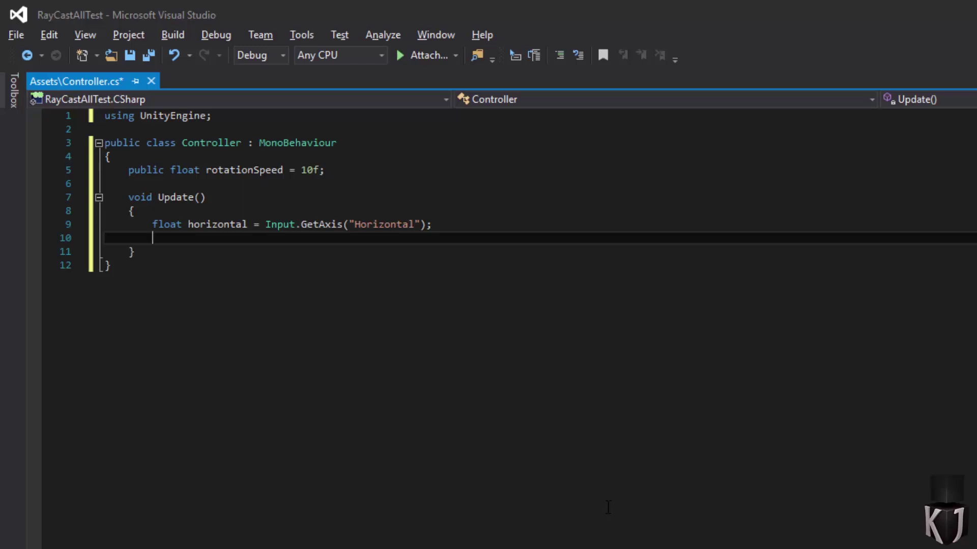
# - Start a transform.Rotate() call on the empty line in Update
pyautogui.write('Tre')
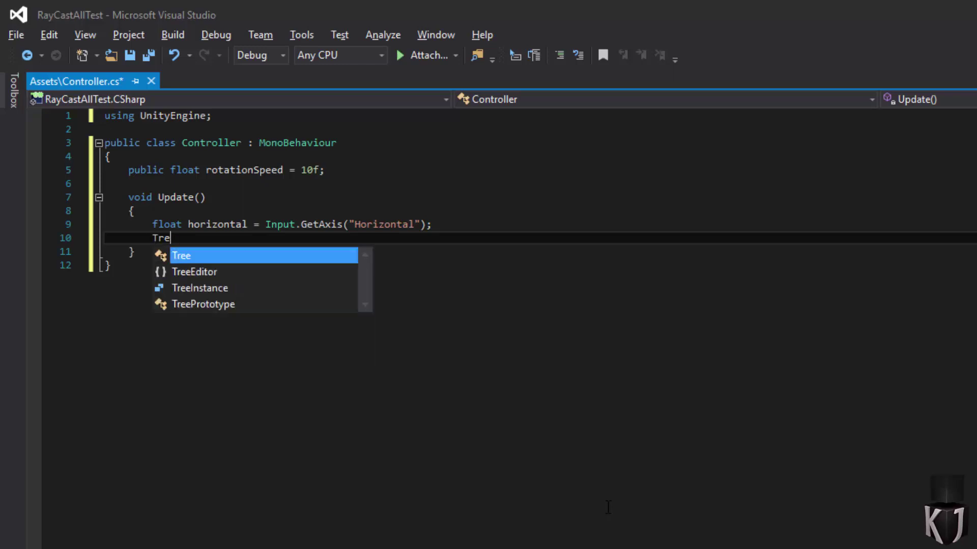
pyautogui.press('BackSpace')
pyautogui.press('BackSpace')
pyautogui.press('BackSpace')
pyautogui.write('transfo')
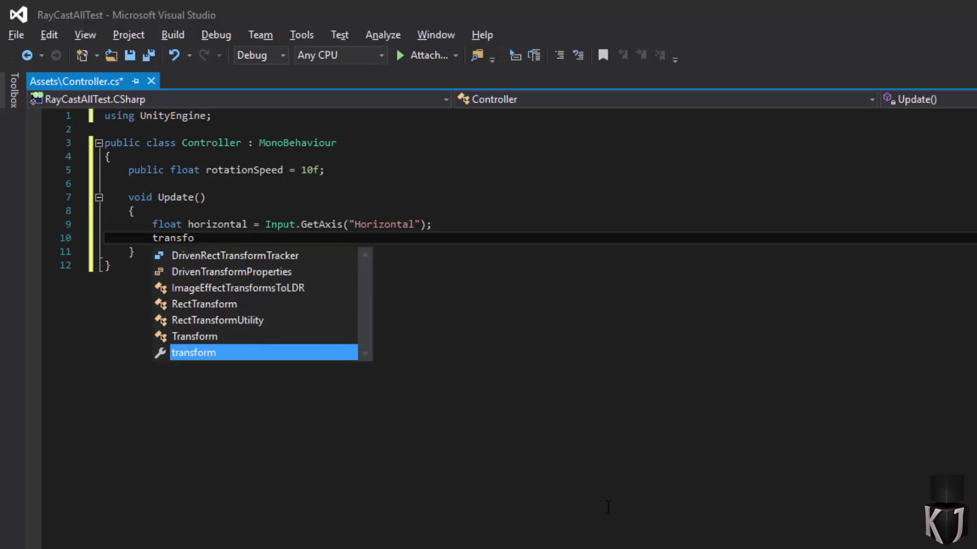
pyautogui.write('rm.rota')
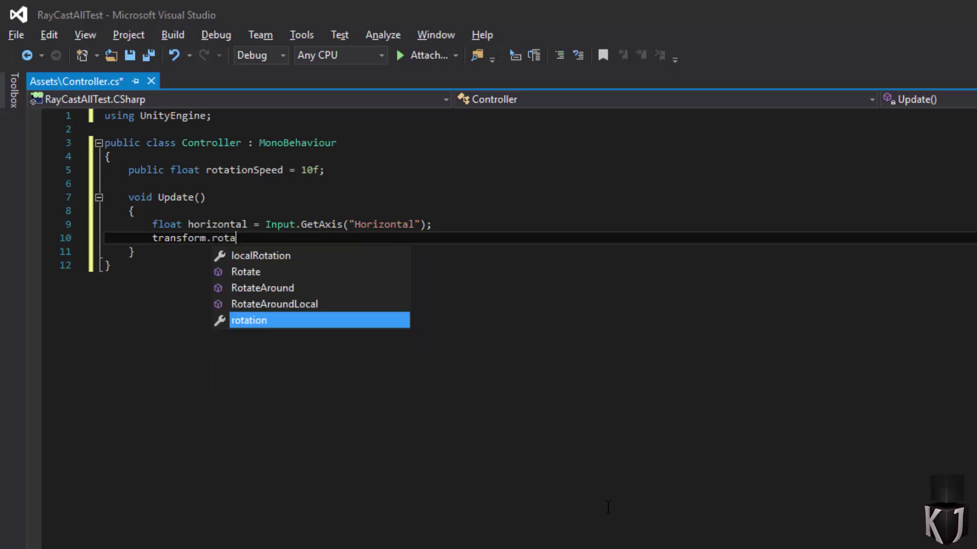
pyautogui.press('Up')
pyautogui.press('Up')
pyautogui.press('Up')
pyautogui.press('Tab')
pyautogui.write('(')
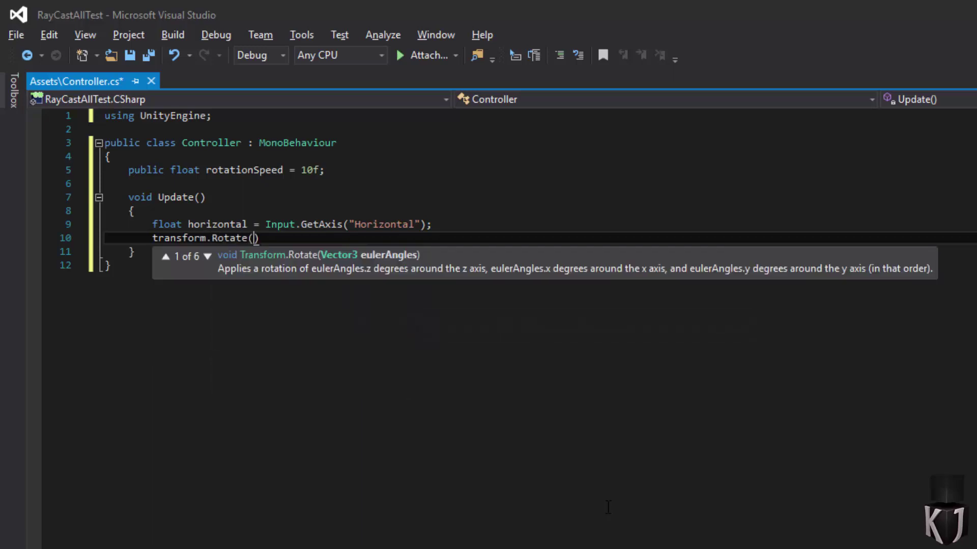
pyautogui.write(')')
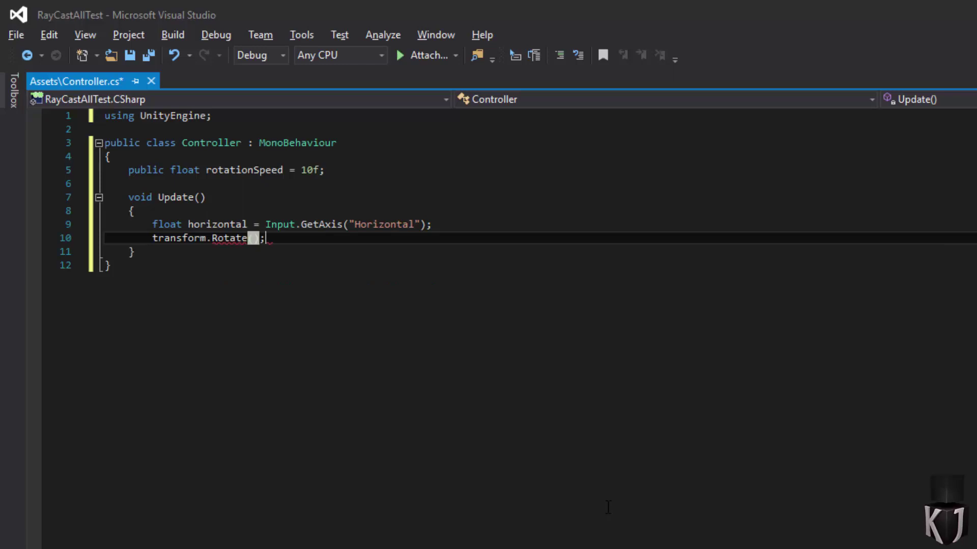
pyautogui.write(';')
pyautogui.write('new Ve')
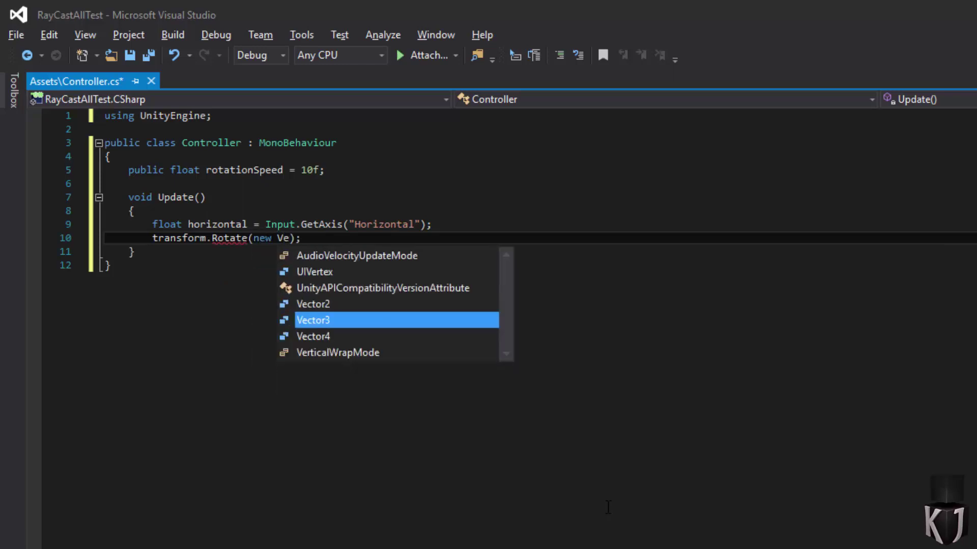
pyautogui.write('c')
# - Make the Rotate argument Vector3.up * rotationSpeed * horizontal * Time.deltaTime
pyautogui.hotkey('ctrl', 'shift', 'Left')
pyautogui.hotkey('ctrl', 'shift', 'Left')
pyautogui.write('Vec')
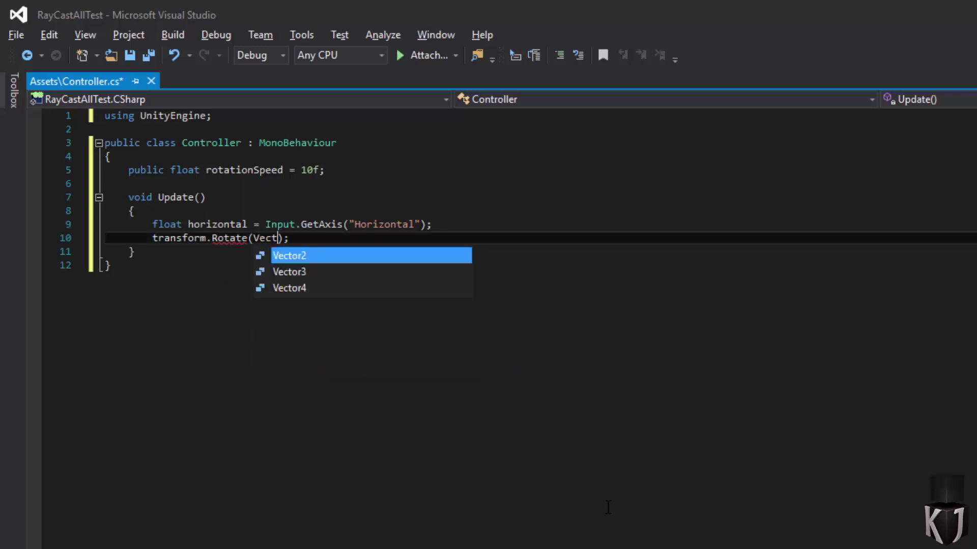
pyautogui.write('tor3.up')
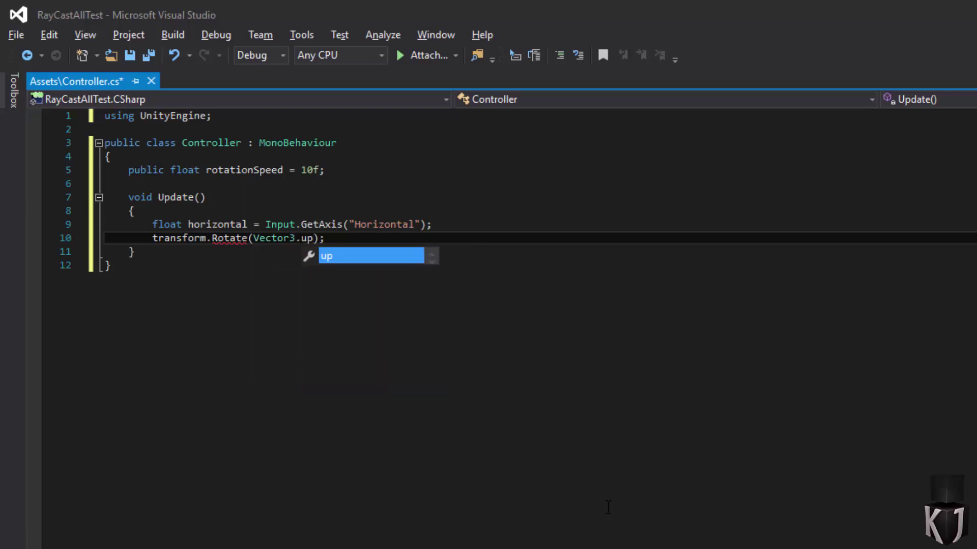
pyautogui.press('Escape')
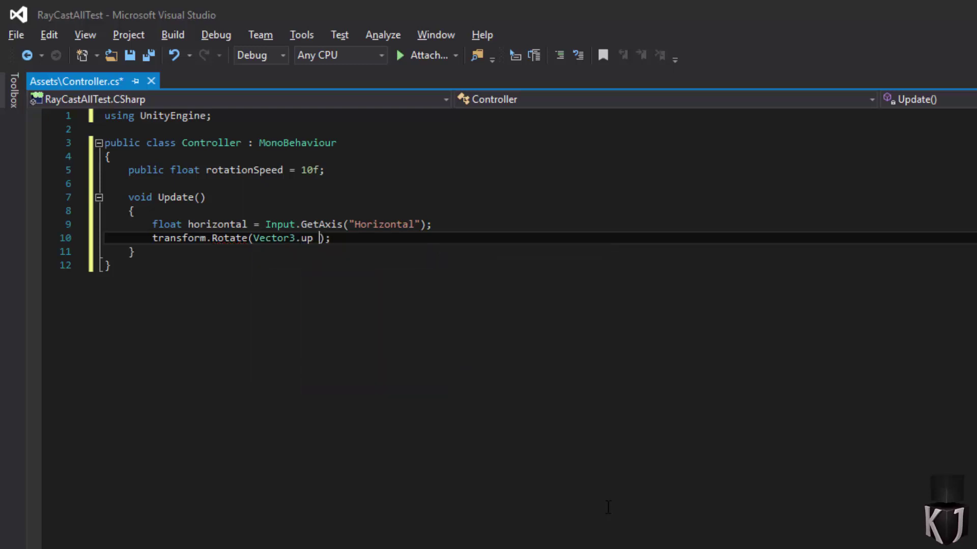
pyautogui.write('* spe')
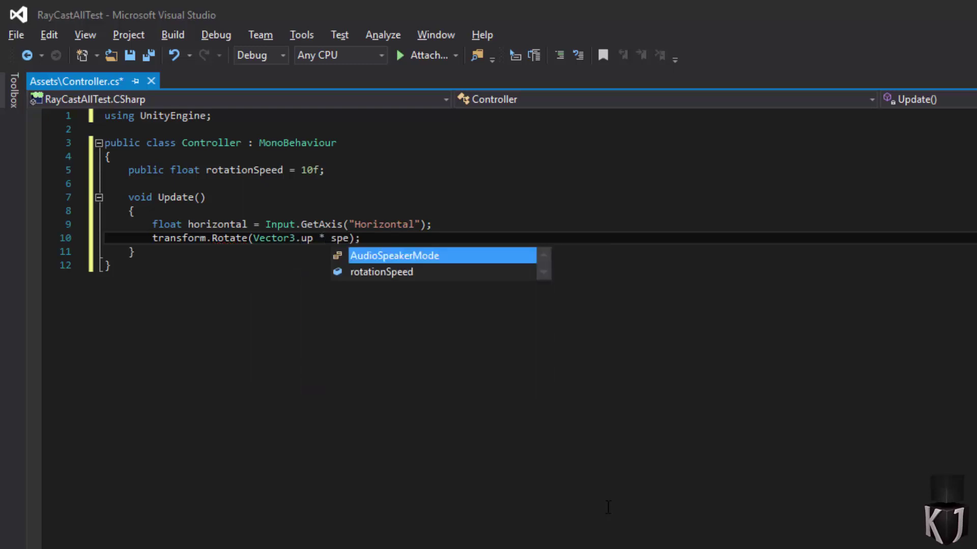
pyautogui.write('ed * Tim')
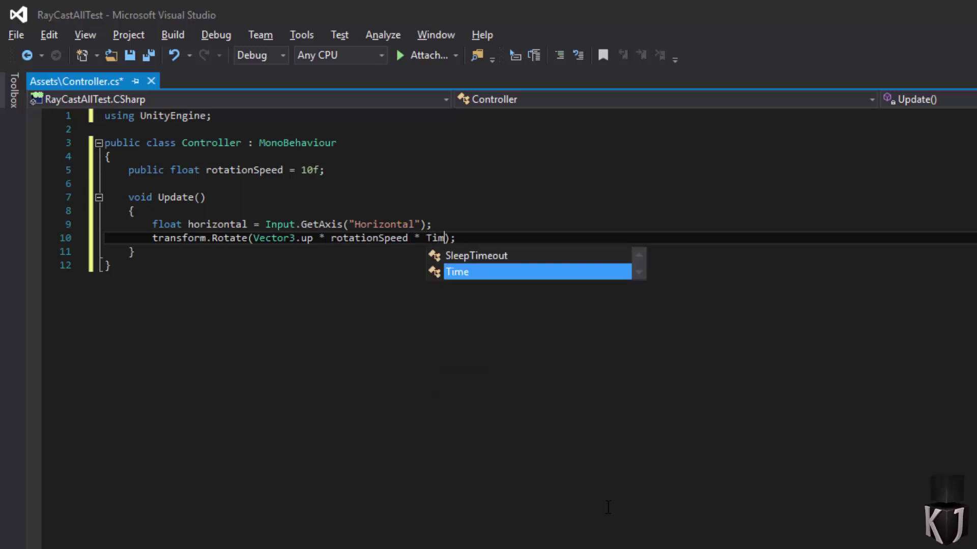
pyautogui.write('.del')
pyautogui.press('Tab')
pyautogui.hotkey('ctrl', 'Left')
pyautogui.hotkey('ctrl', 'Left')
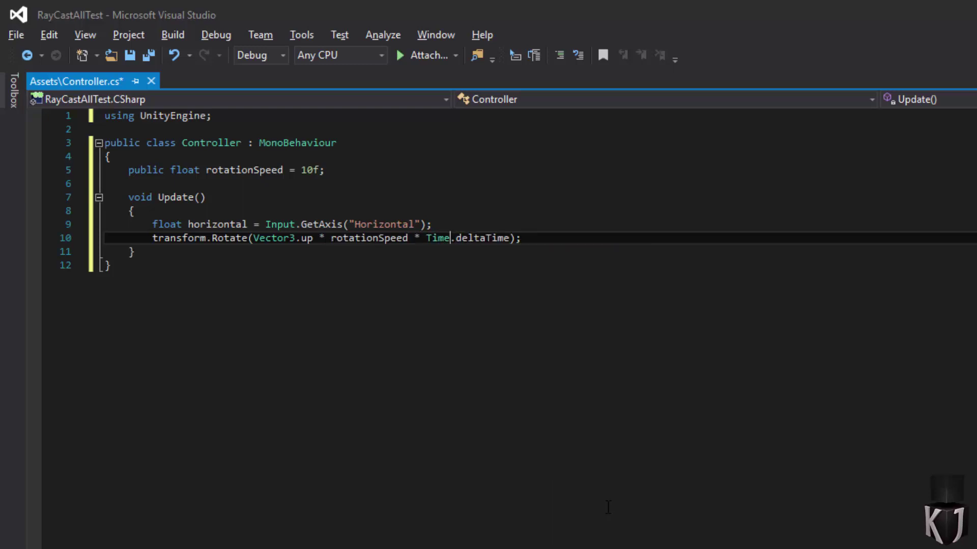
pyautogui.hotkey('ctrl', 'Left')
pyautogui.hotkey('ctrl', 'Left')
pyautogui.write('* ')
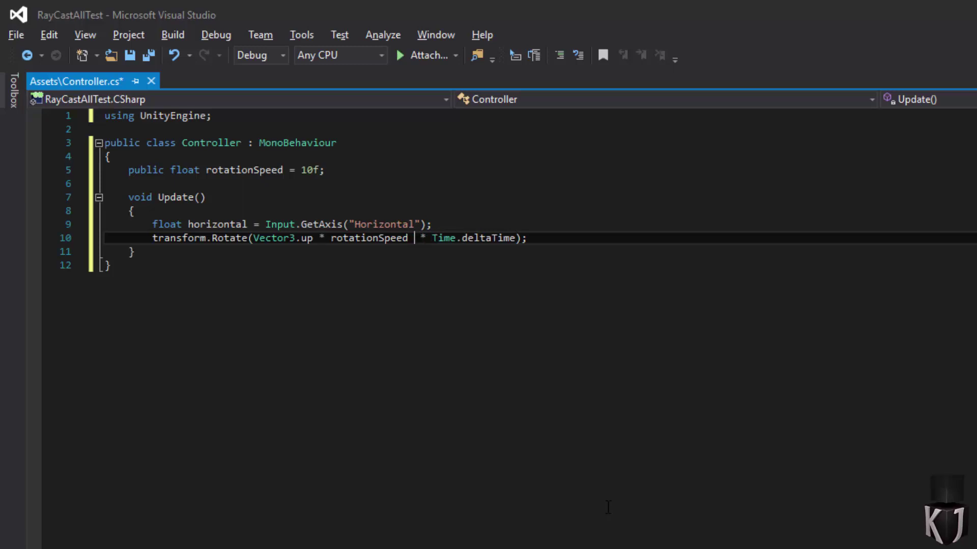
pyautogui.write('hori')
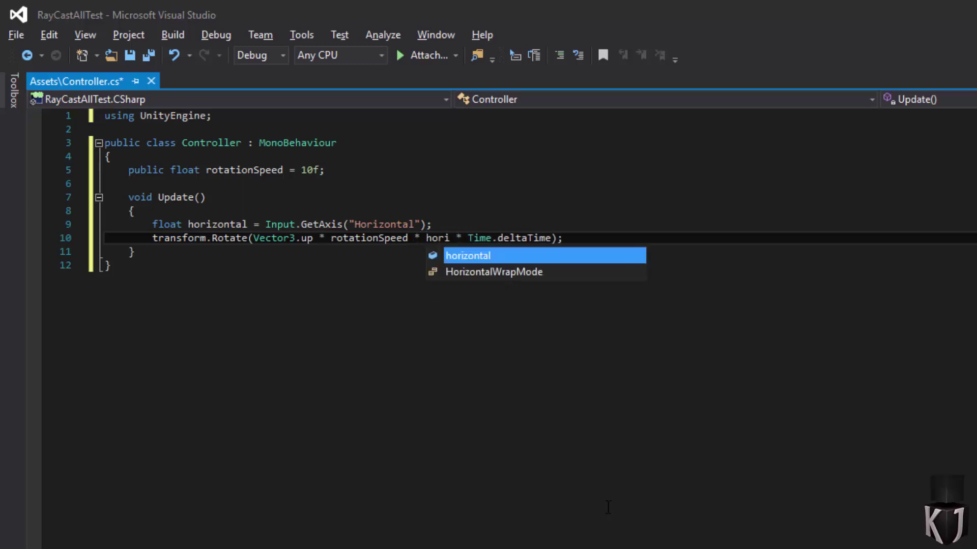
pyautogui.write('z')
pyautogui.press('Tab')
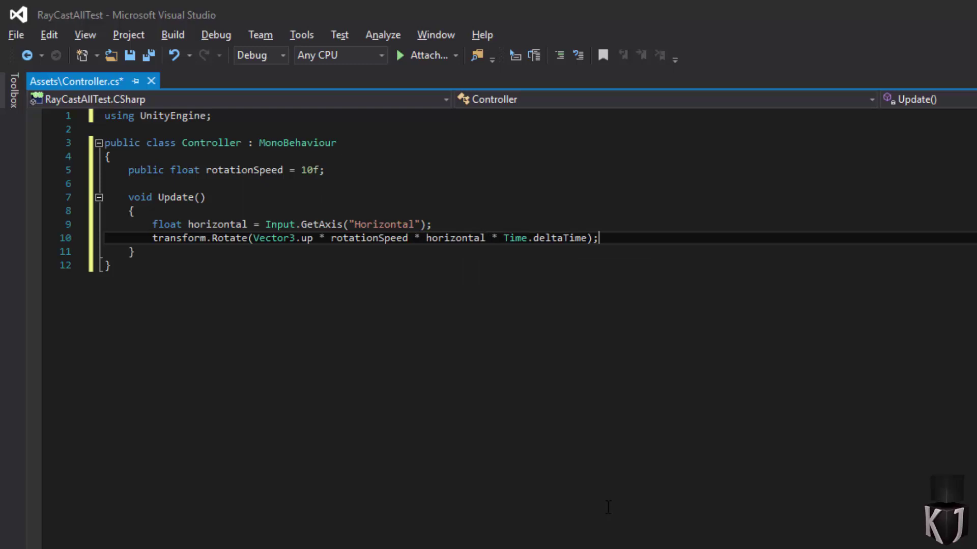
# - Save all files and attach the Controller script to the Cylinder
pyautogui.click(16, 36)
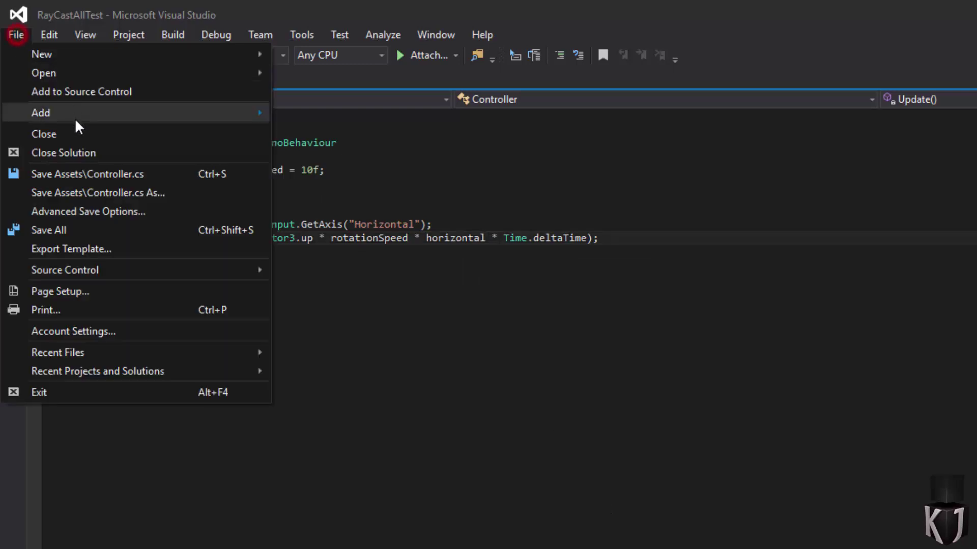
pyautogui.click(72, 227)
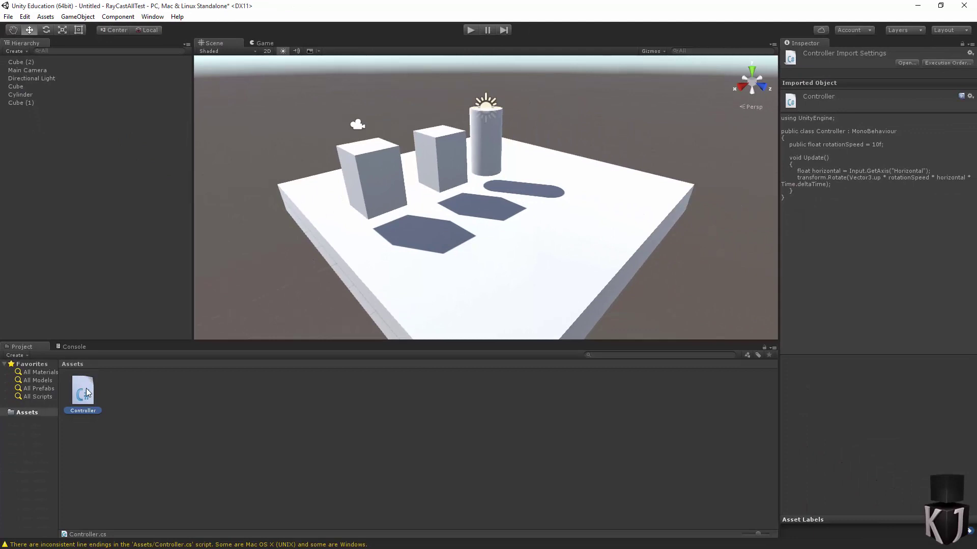
pyautogui.moveTo(86, 393); pyautogui.dragTo(23, 95)
pyautogui.click(295, 154)
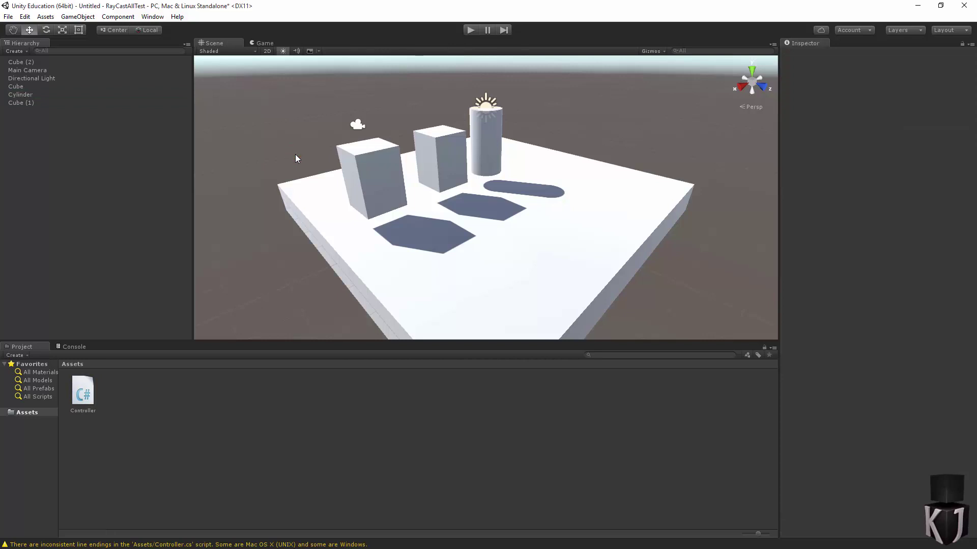
# - Play the scene, steer the Cylinder, and watch its Rotation Y change
pyautogui.hotkey('ctrl', 'p')
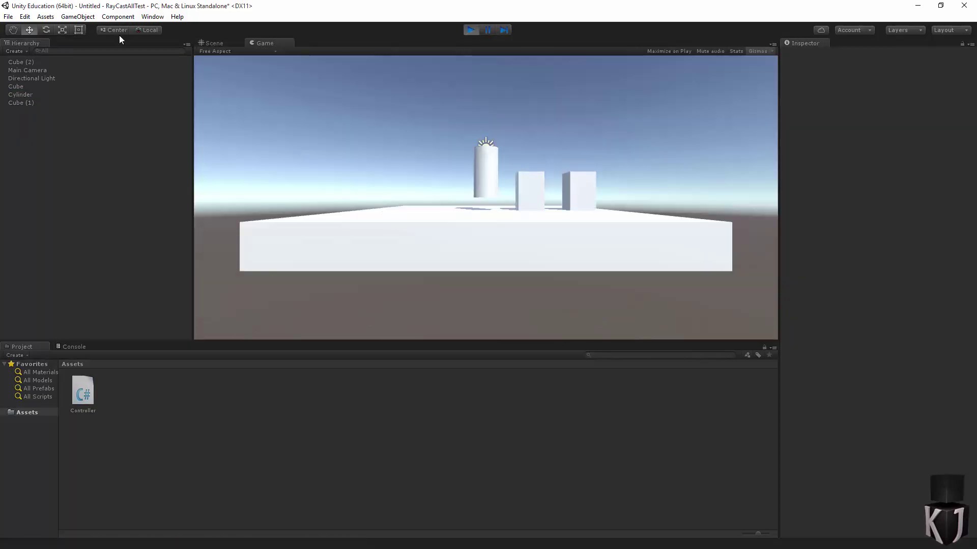
pyautogui.click(20, 95)
pyautogui.click(445, 161)
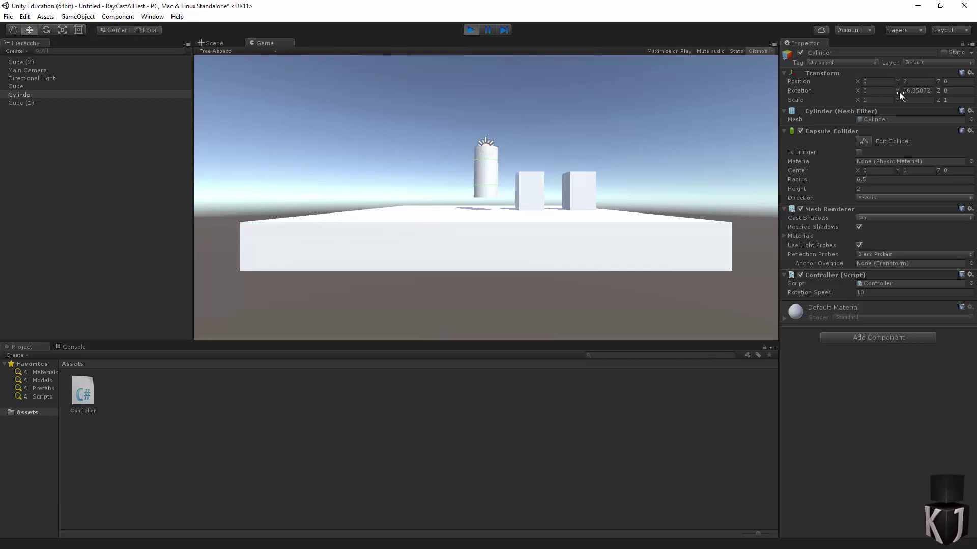
pyautogui.moveTo(897, 95); pyautogui.dragTo(944, 98)
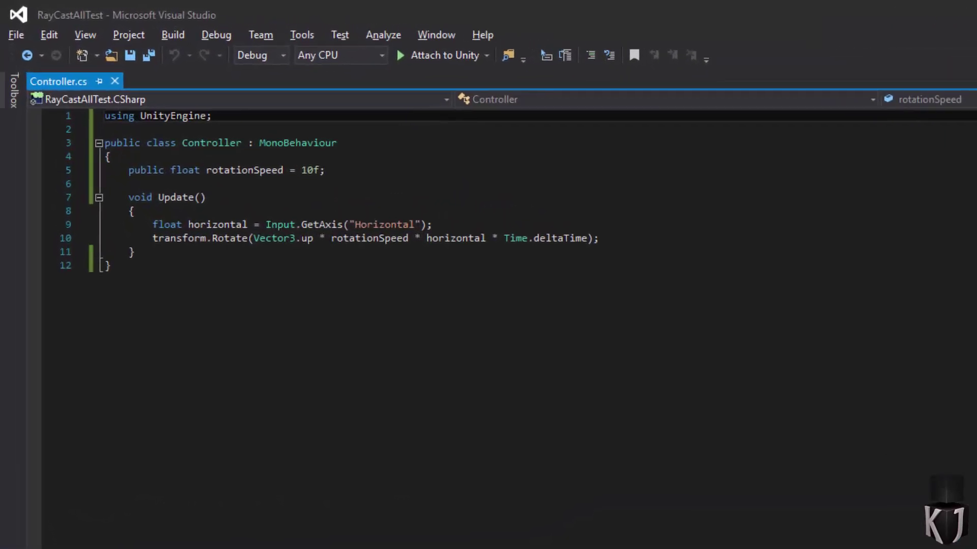
# - Add a public float rayLenght = 50f field below rotationSpeed
pyautogui.click(411, 175)
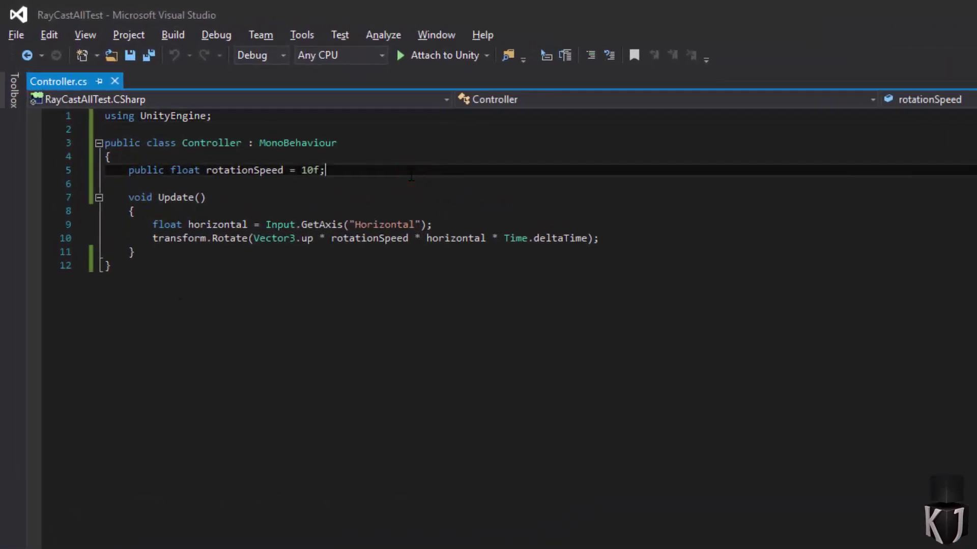
pyautogui.press('Return')
pyautogui.press('Return')
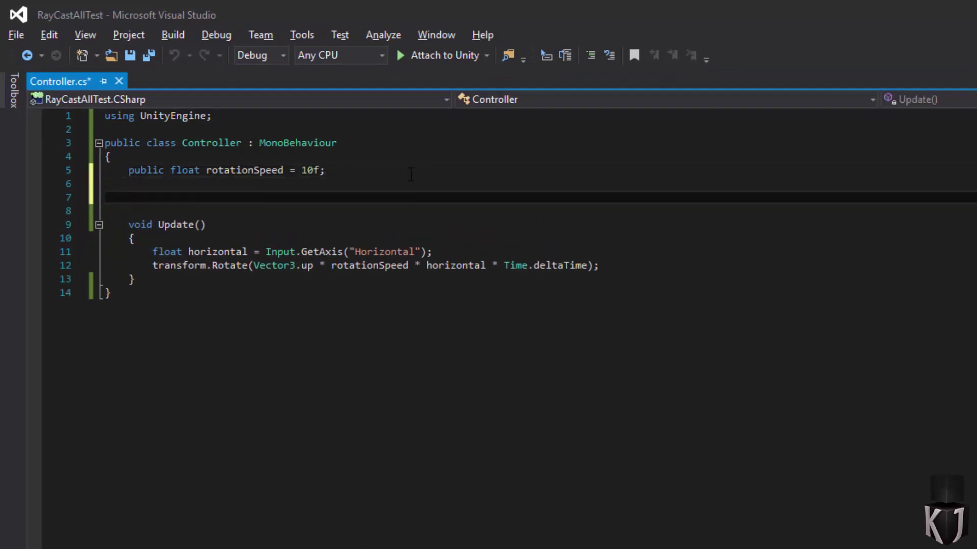
pyautogui.write('public flo')
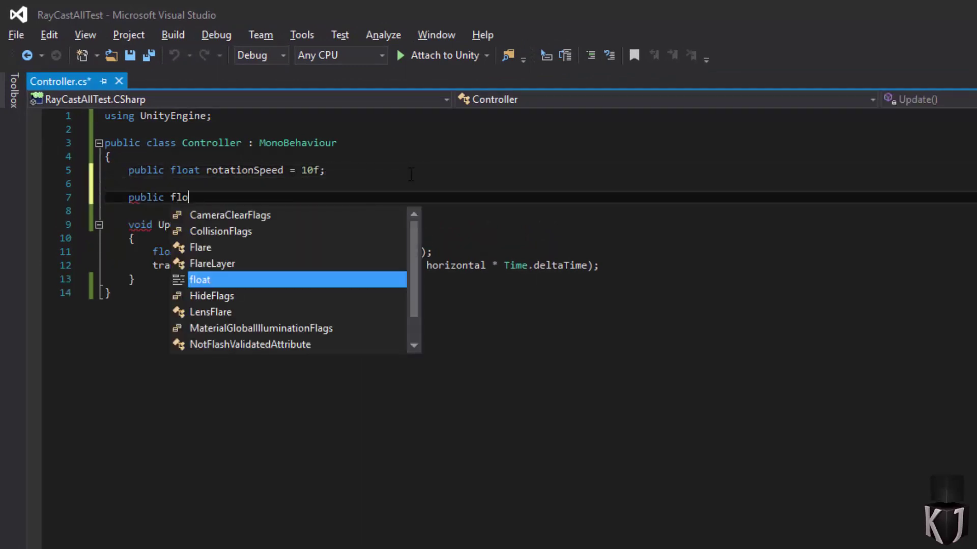
pyautogui.write('at rayLengh')
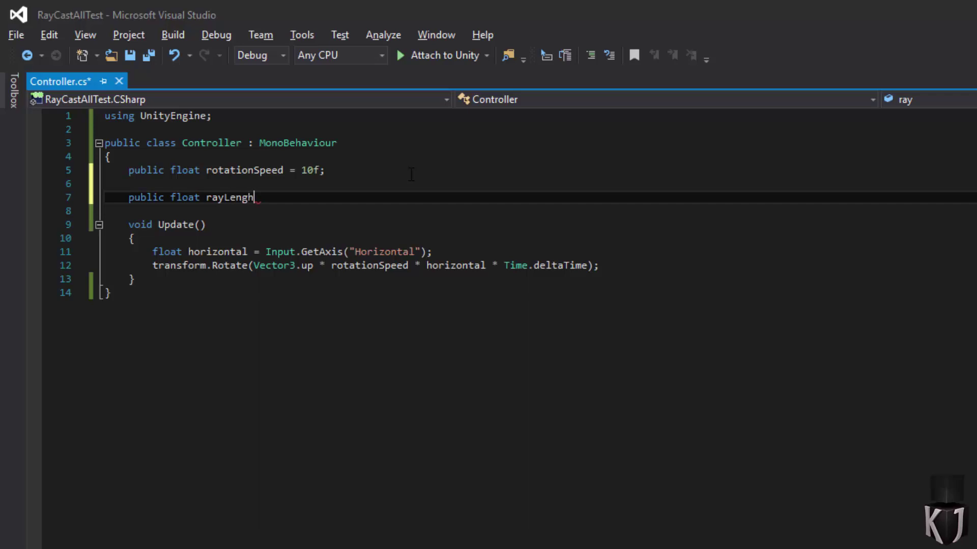
pyautogui.write('t')
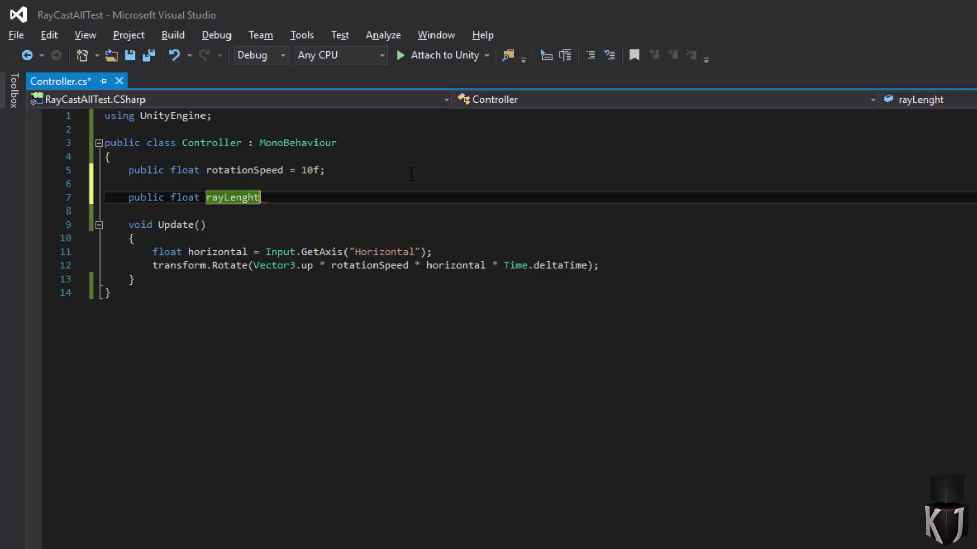
pyautogui.write(' = ')
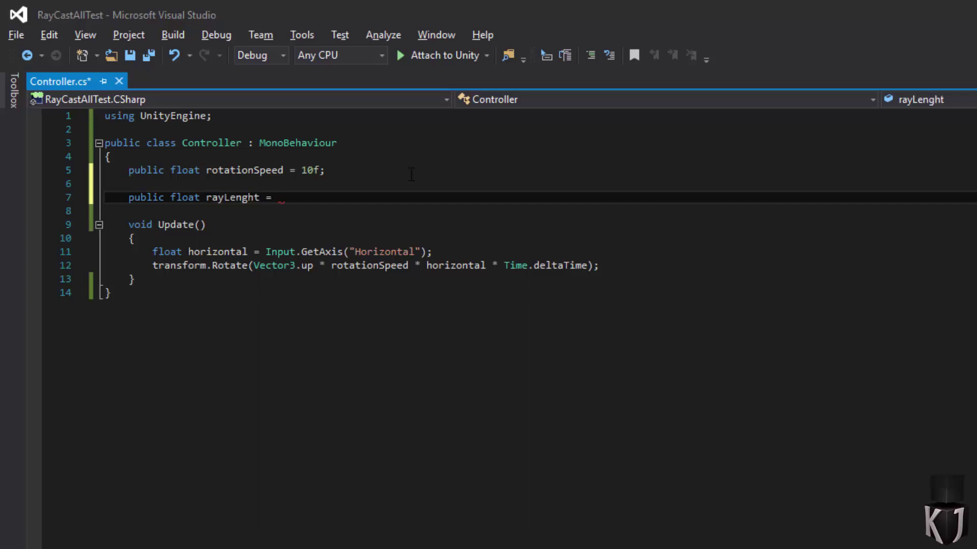
pyautogui.write('50f;')
pyautogui.press('Return')
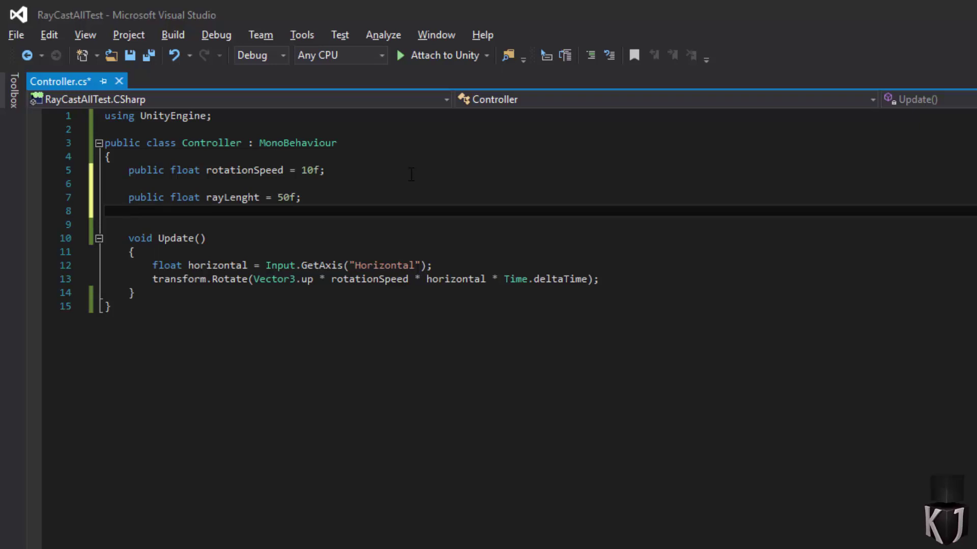
# - Declare a public LayerMask layerMask field and add blank lines after the Rotate line
pyautogui.write('p')
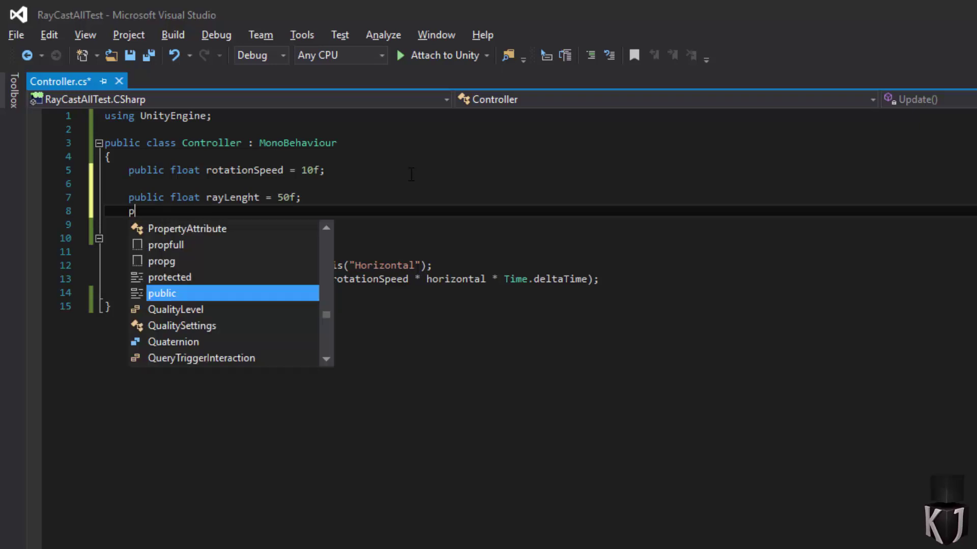
pyautogui.write('ublic lay')
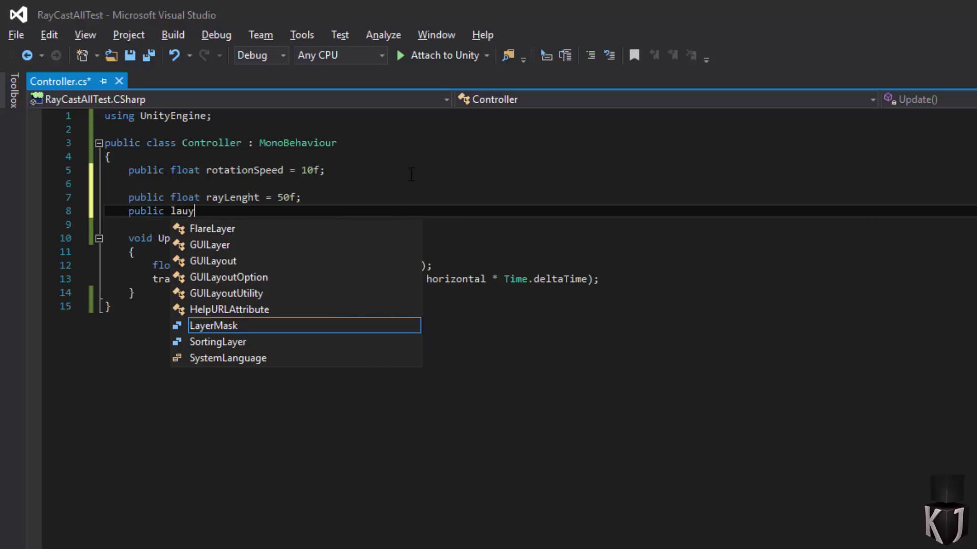
pyautogui.press('Tab')
pyautogui.write('la')
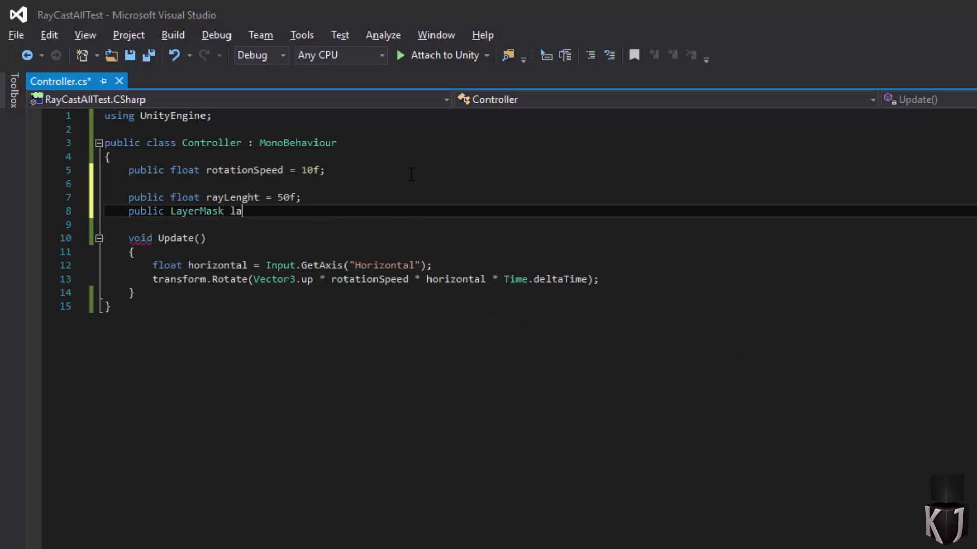
pyautogui.write('yermas')
pyautogui.press('BackSpace')
pyautogui.press('BackSpace')
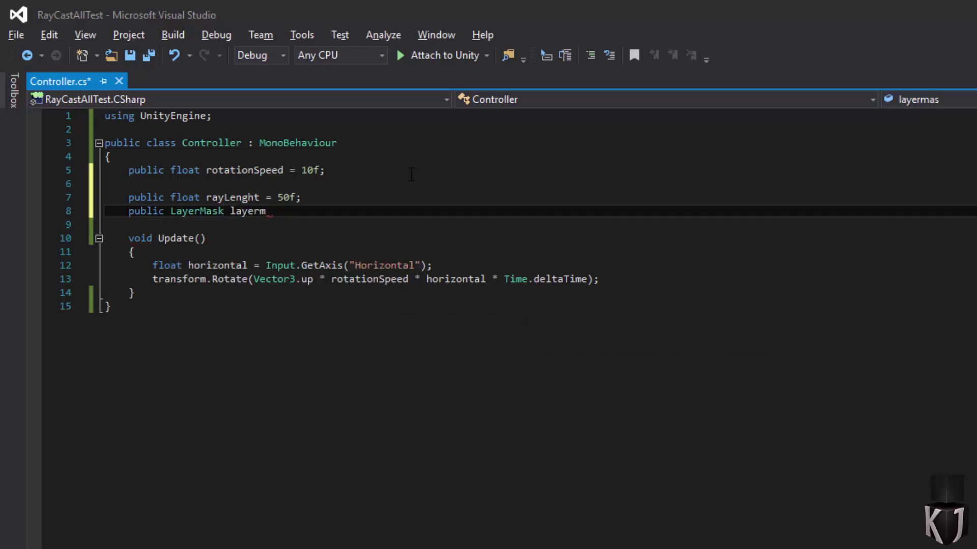
pyautogui.press('BackSpace')
pyautogui.write('Mask;')
pyautogui.press('Down')
pyautogui.press('Down')
pyautogui.press('Down')
pyautogui.press('Down')
pyautogui.press('Down')
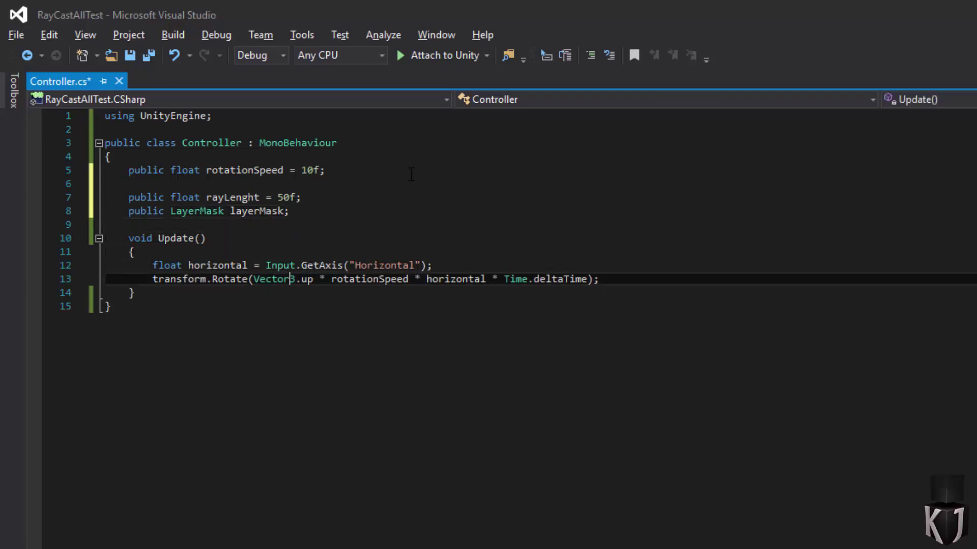
pyautogui.press('End')
pyautogui.press('Return')
pyautogui.press('Return')
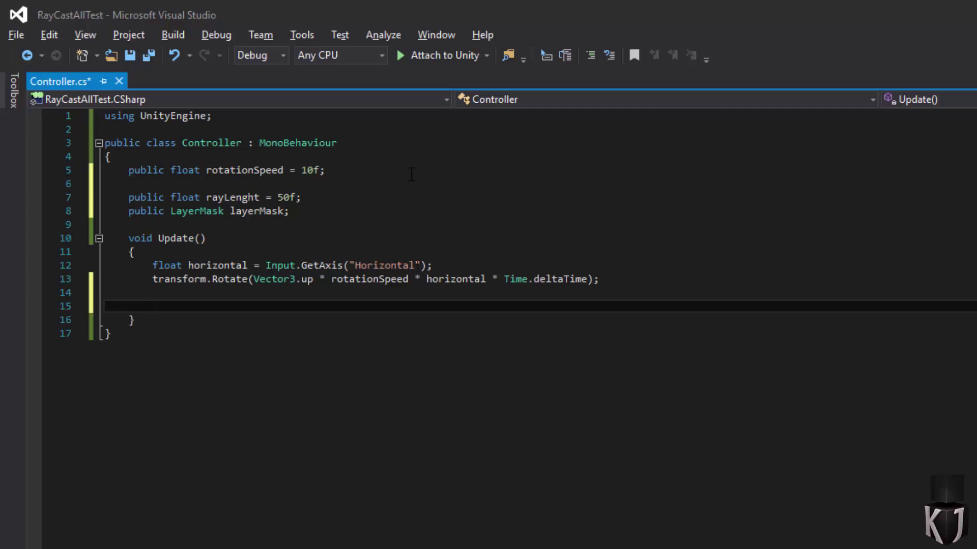
# - Start a Debug.DrawRay call in Update originating at transform.position
pyautogui.write('Debu')
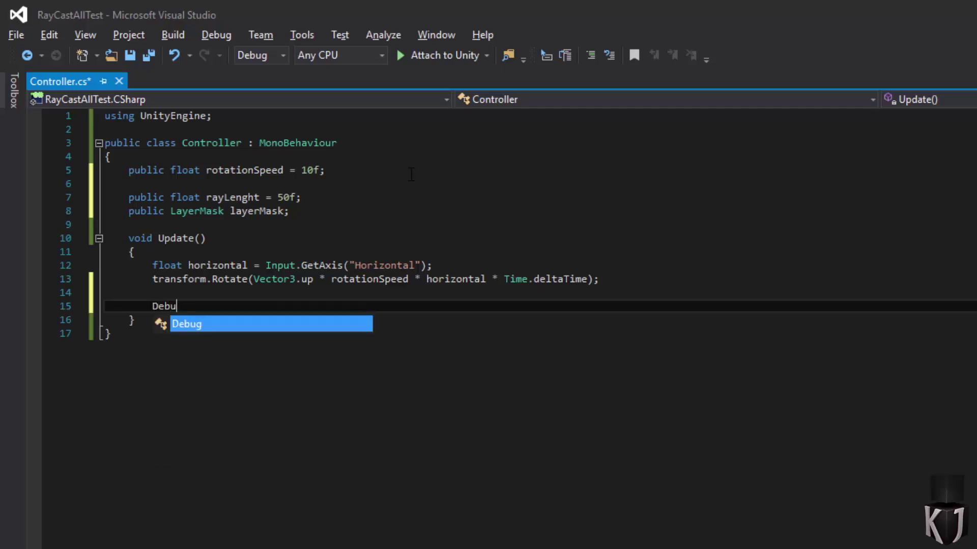
pyautogui.press('Tab')
pyautogui.write('.draw')
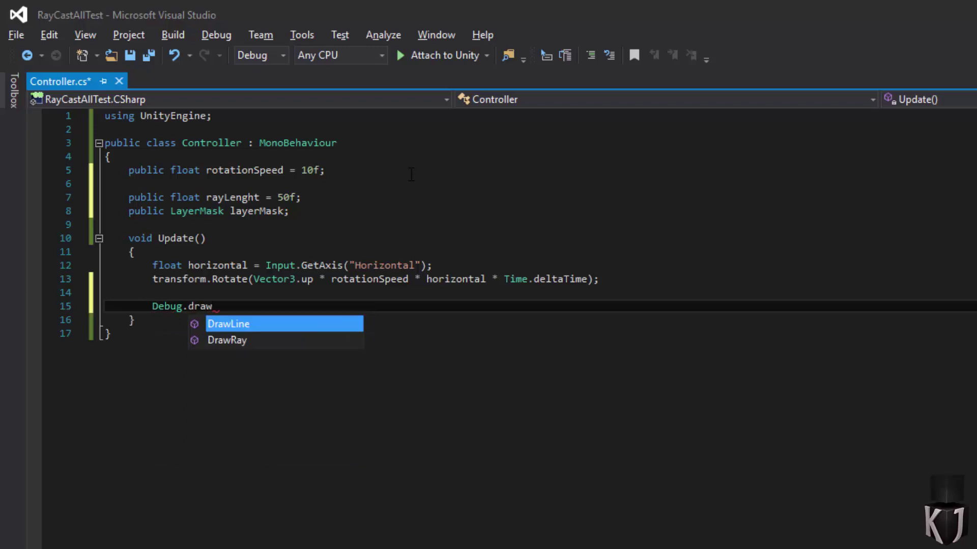
pyautogui.write('r')
pyautogui.press('Tab')
pyautogui.write('(')
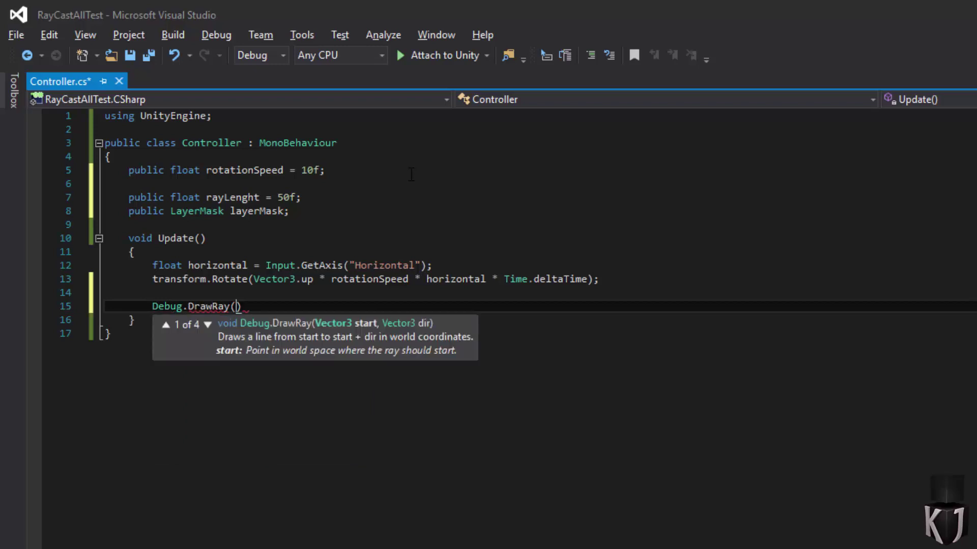
pyautogui.write('transfor')
pyautogui.press('Tab')
pyautogui.write('.pos')
pyautogui.press('Tab')
# - Set the ray direction to transform.forward * rayLenght, close the call, and save Controller.cs
pyautogui.write(', ')
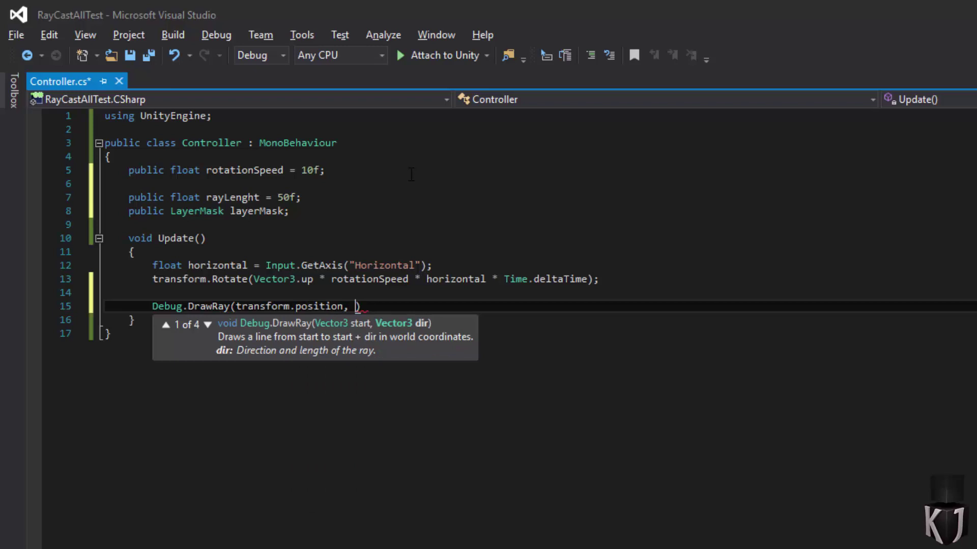
pyautogui.write('trqan')
pyautogui.press('BackSpace')
pyautogui.press('BackSpace')
pyautogui.press('BackSpace')
pyautogui.write('transform.forw')
pyautogui.press('Tab')
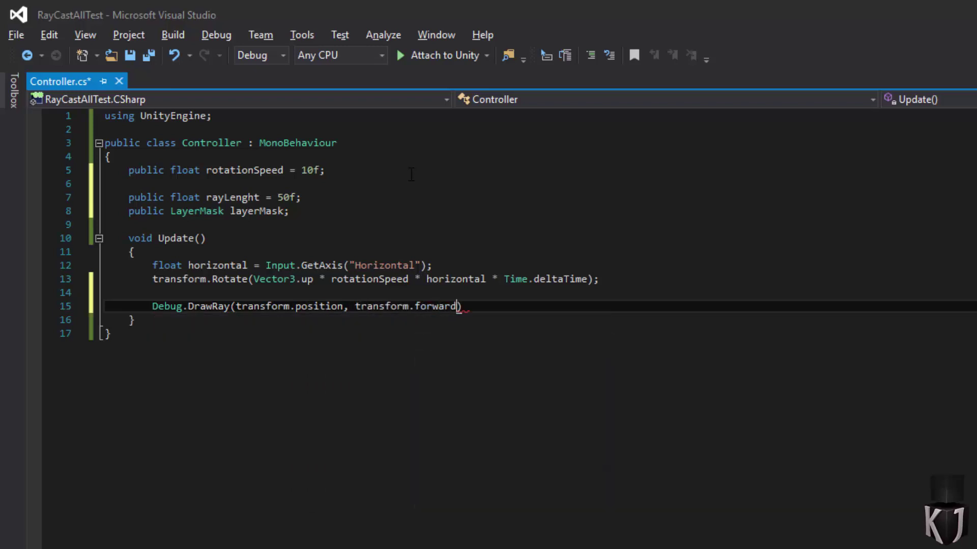
pyautogui.write('*')
pyautogui.write(' ray')
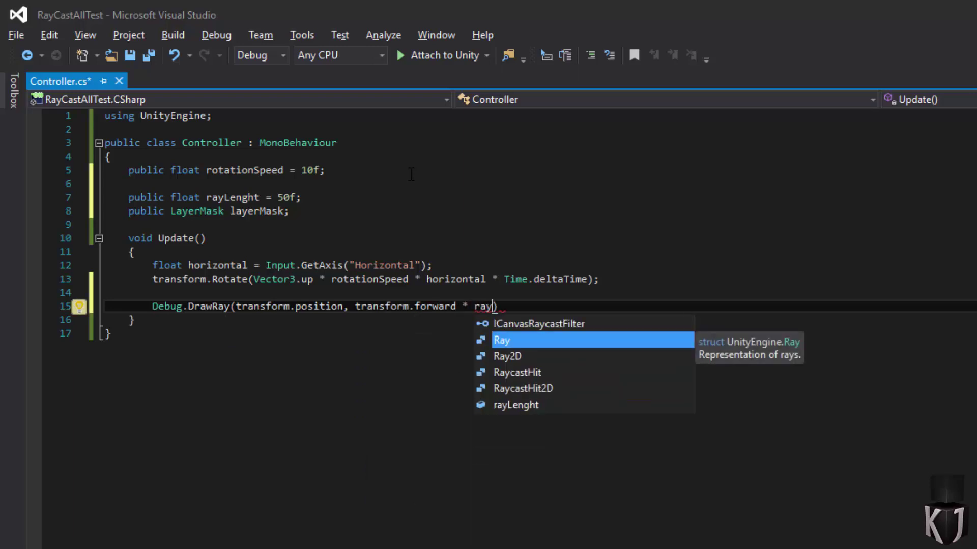
pyautogui.write('le')
pyautogui.press('Tab')
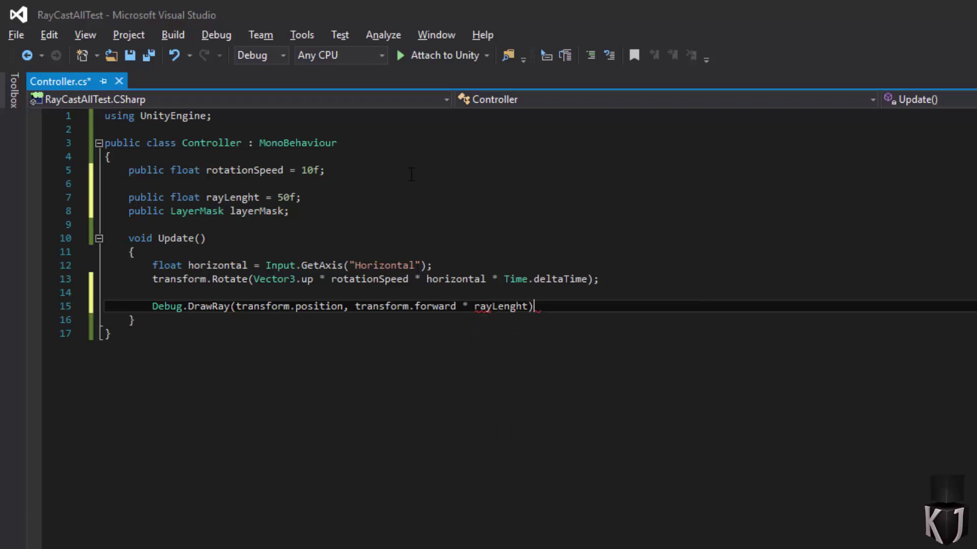
pyautogui.write(');')
pyautogui.hotkey('ctrl', 's')
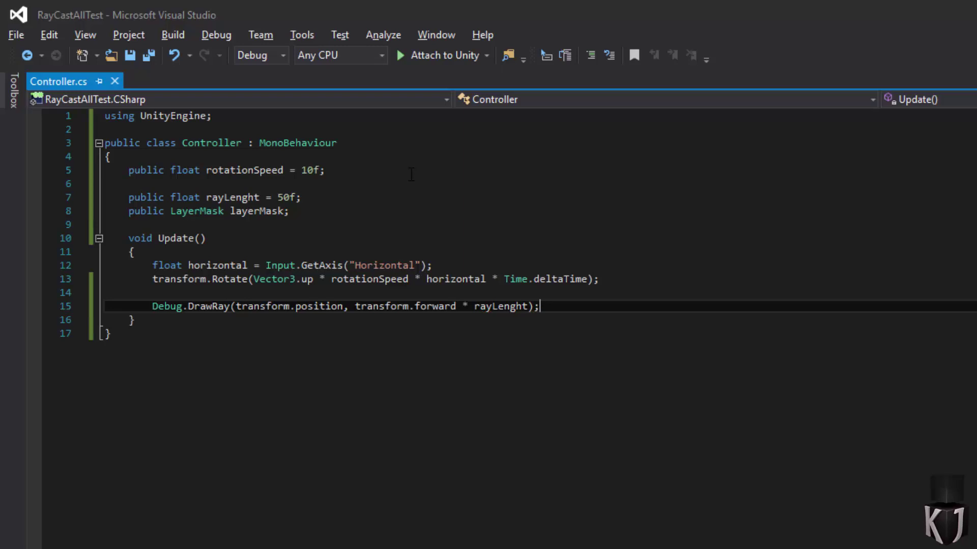
pyautogui.hotkey('alt', 'Tab')
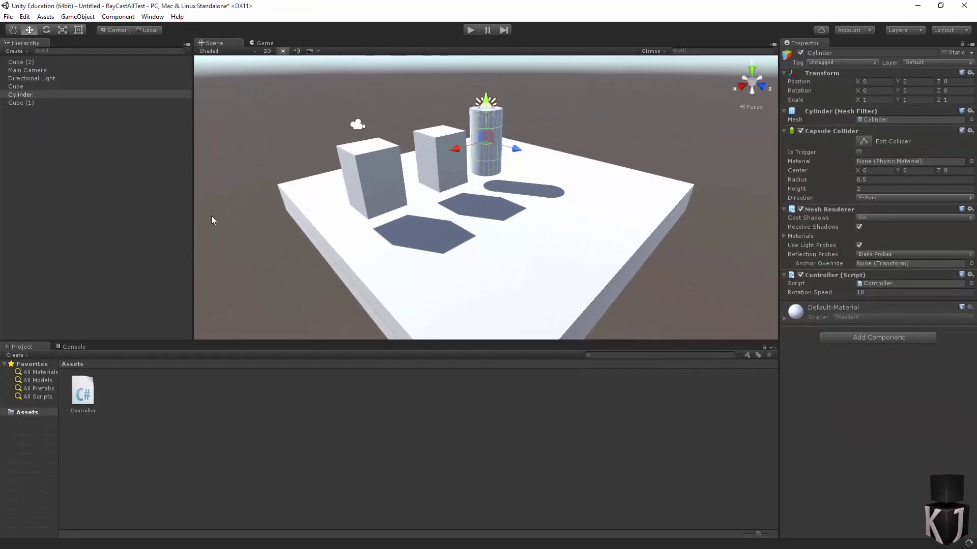
# - Briefly play-test the scene with the Controller script on the cylinder, then stop play mode
pyautogui.hotkey('ctrl', 'p')
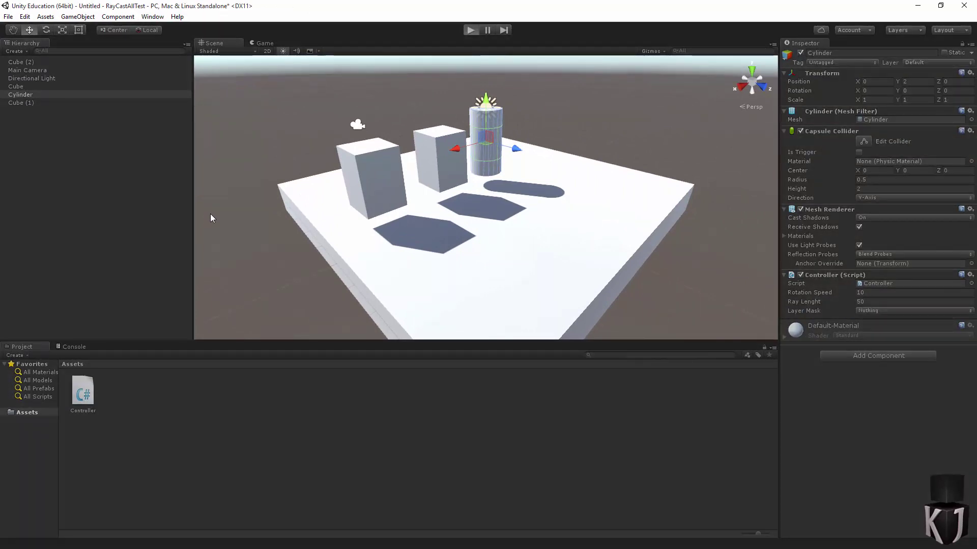
pyautogui.click(504, 191)
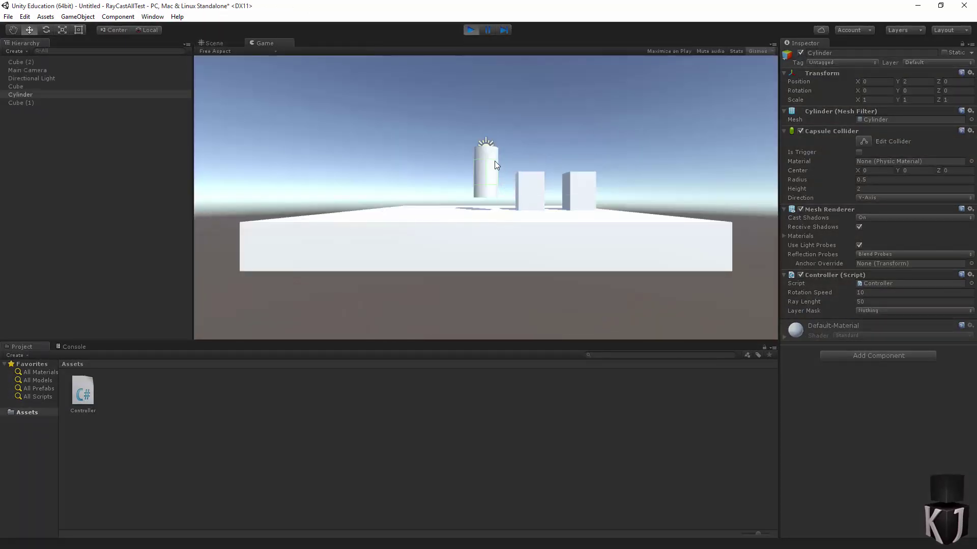
pyautogui.hotkey('ctrl', 'p')
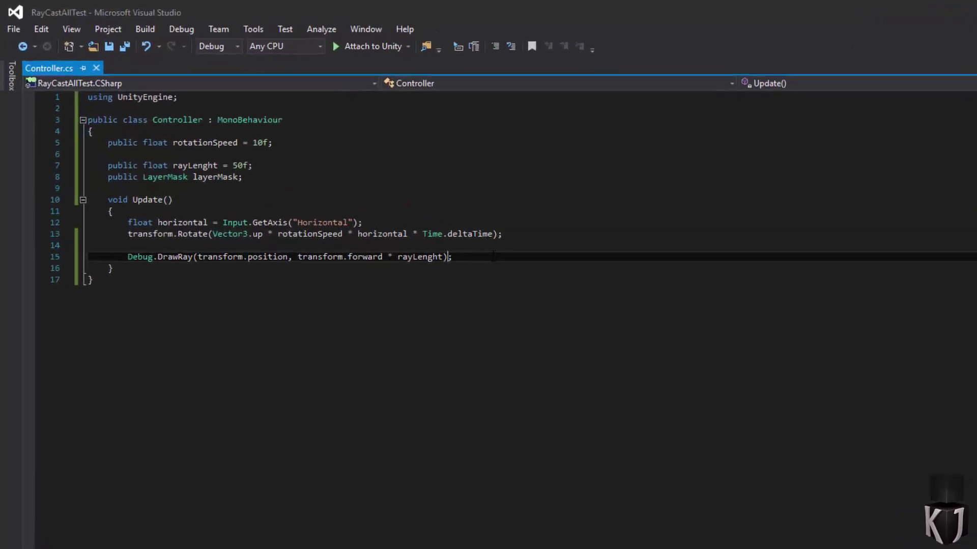
# - Pass Color.red as the last Debug.DrawRay argument and save Controller.cs
pyautogui.write(',')
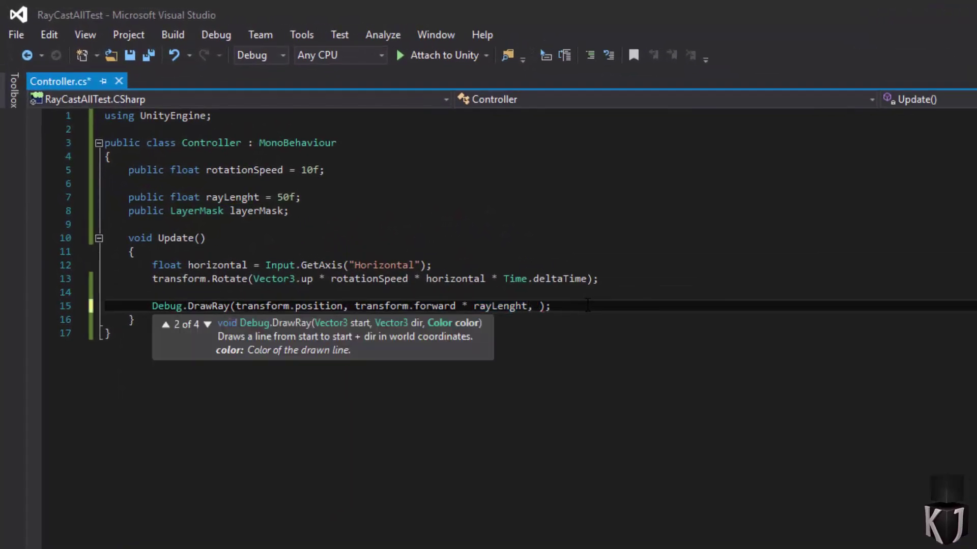
pyautogui.write(' Color.re')
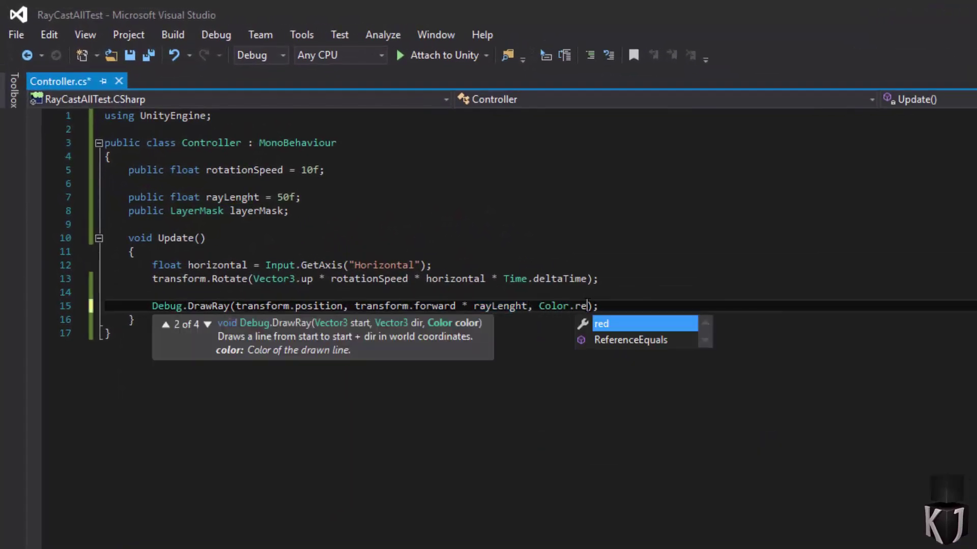
pyautogui.press('Tab')
pyautogui.press('Escape')
pyautogui.hotkey('ctrl', 's')
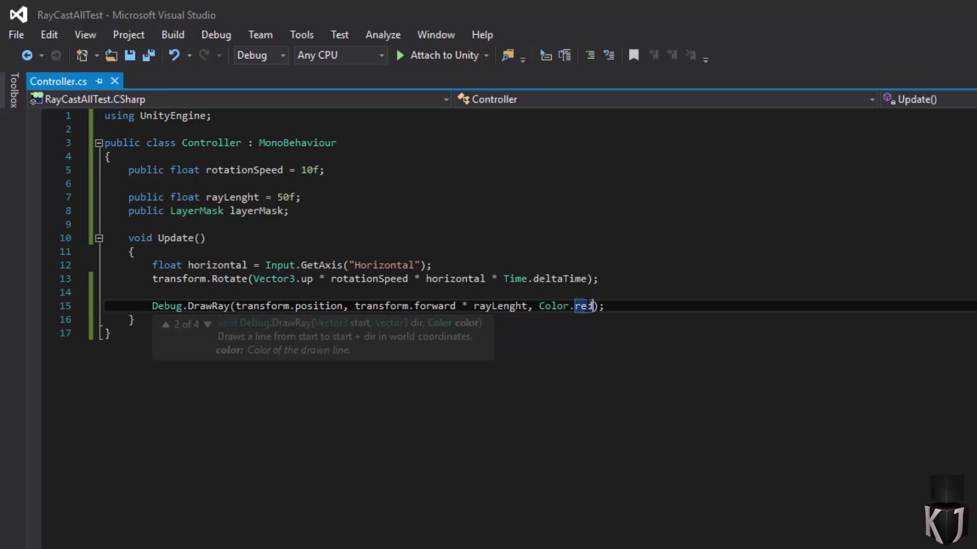
pyautogui.press('Escape')
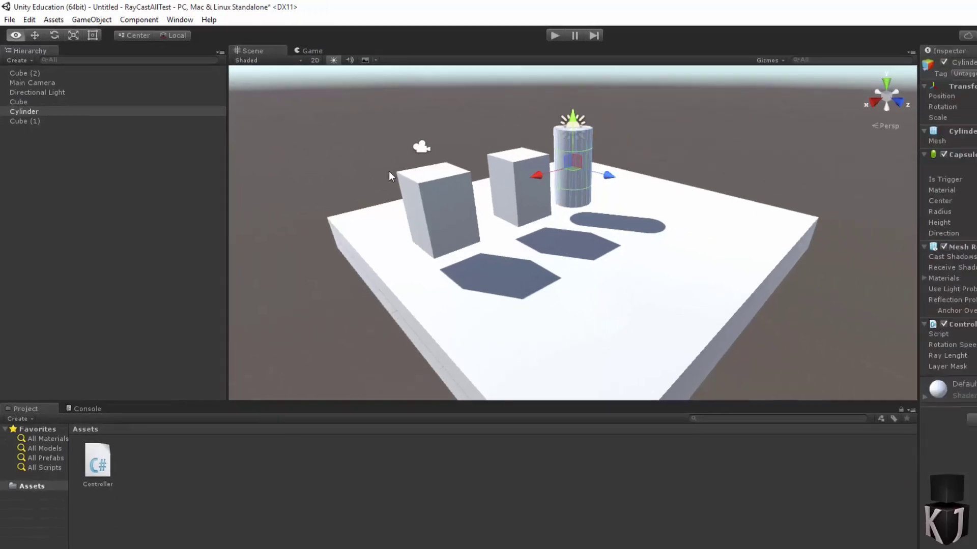
# - Play the scene to see the red ray, then set the Cylinder Controller's Layer Mask to Default
pyautogui.hotkey('ctrl', 'p')
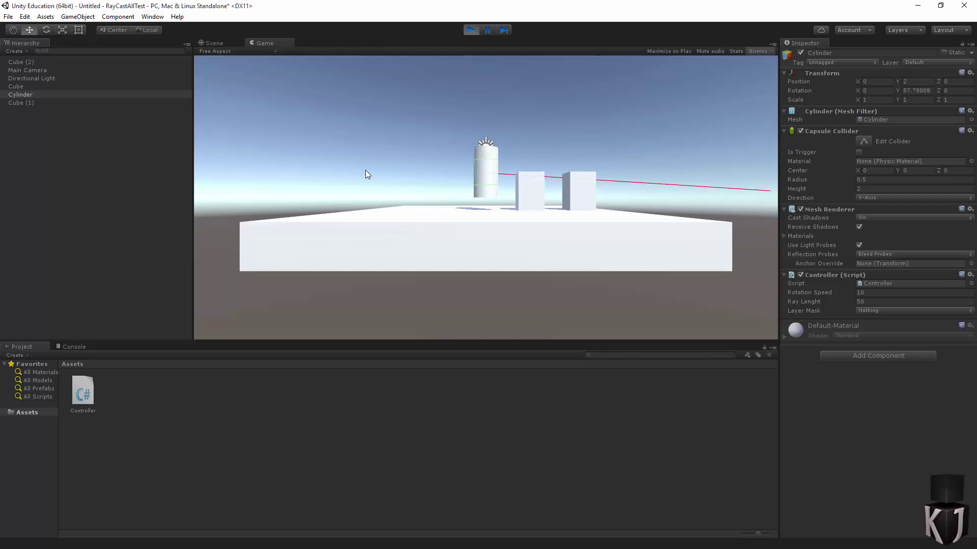
pyautogui.hotkey('ctrl', 'p')
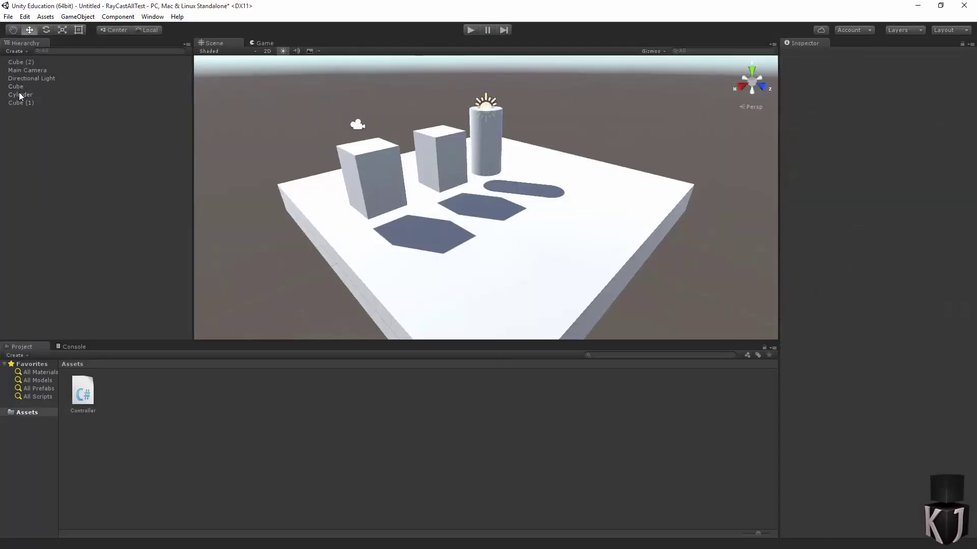
pyautogui.click(21, 95)
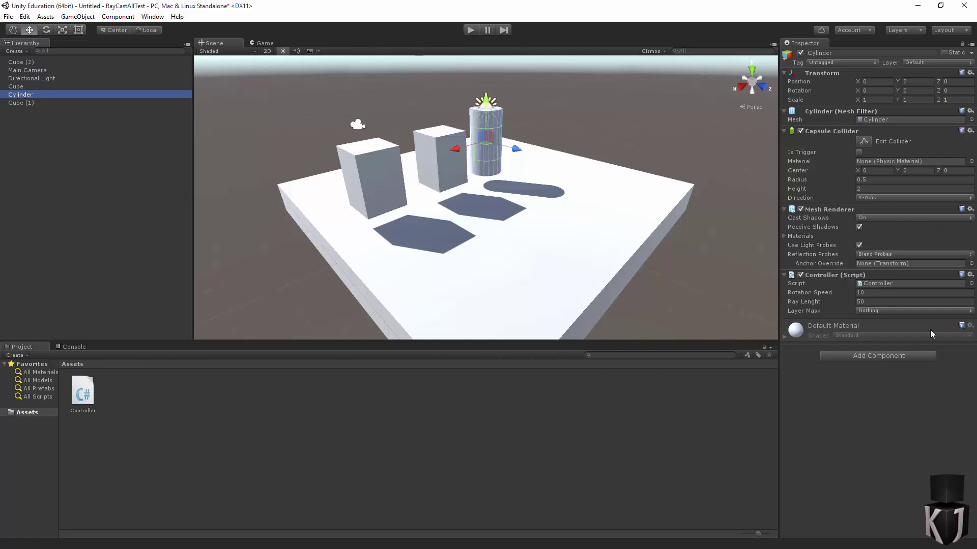
pyautogui.click(880, 312)
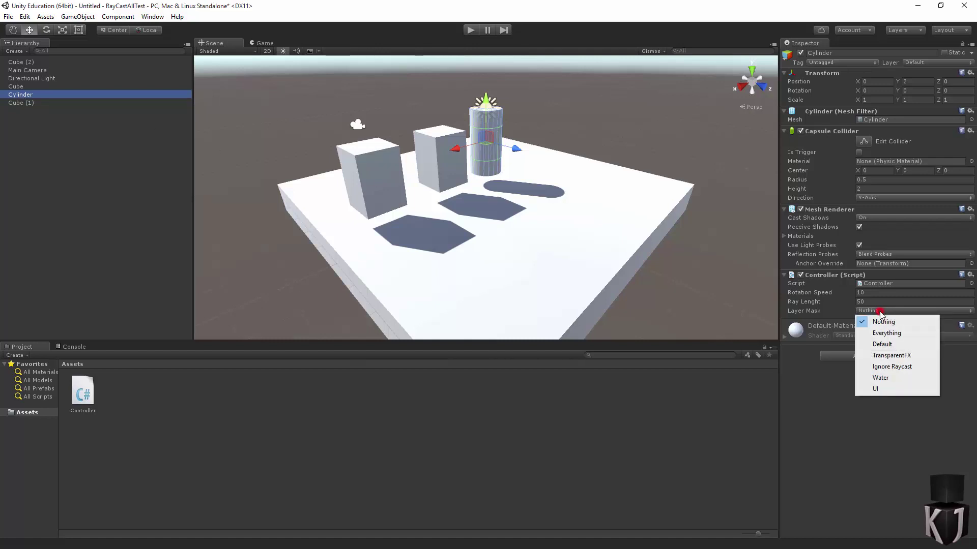
pyautogui.click(883, 345)
# - Check which layer Cube (2) is on, then clear the selection
pyautogui.click(361, 164)
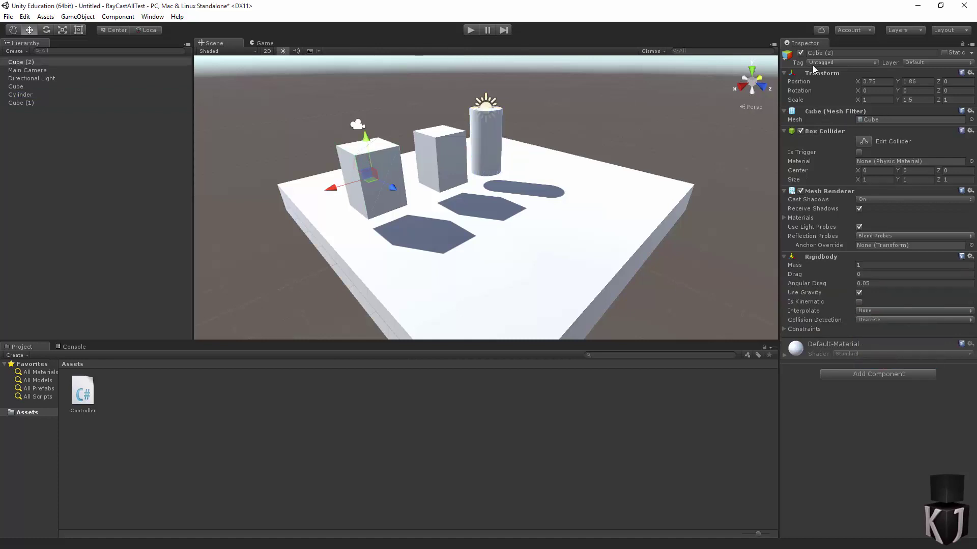
pyautogui.click(915, 63)
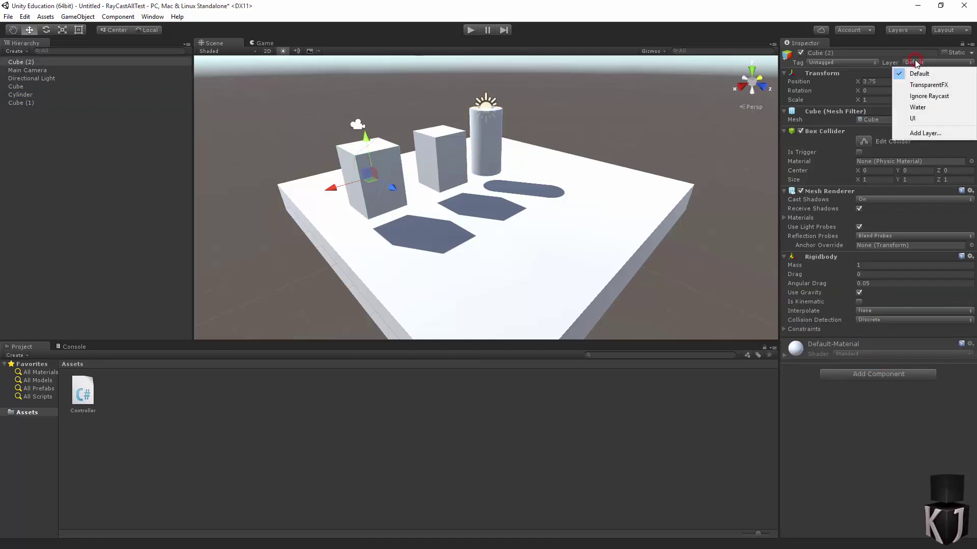
pyautogui.click(560, 175)
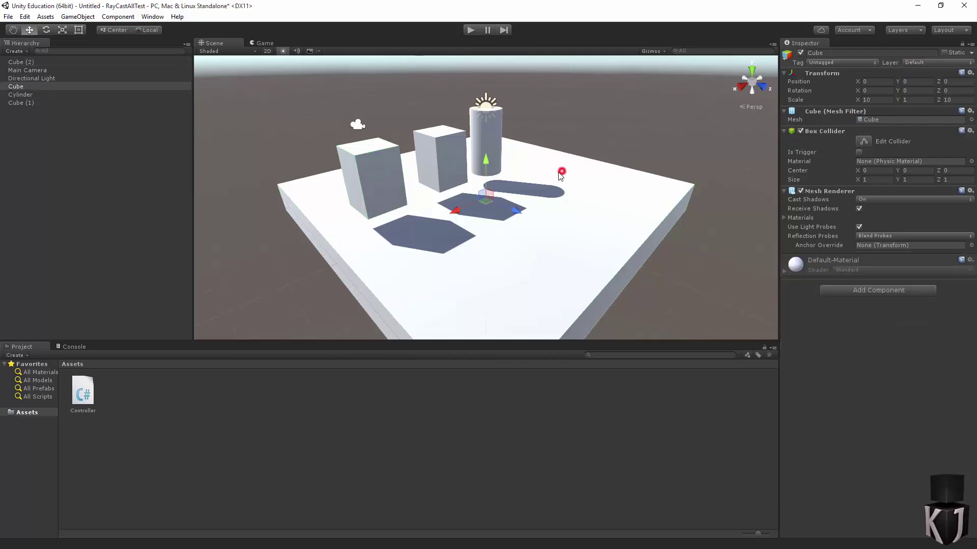
pyautogui.click(619, 124)
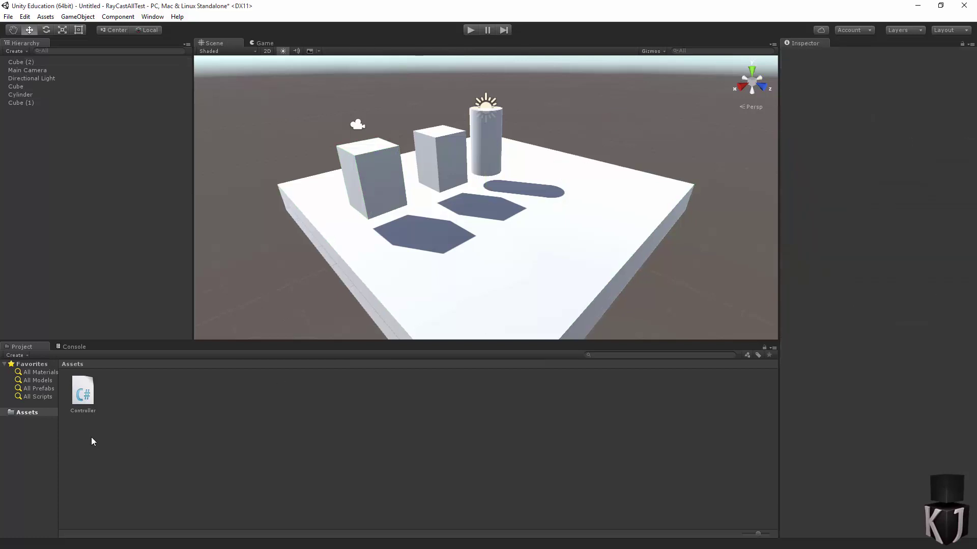
pyautogui.hotkey('alt', 'Tab')
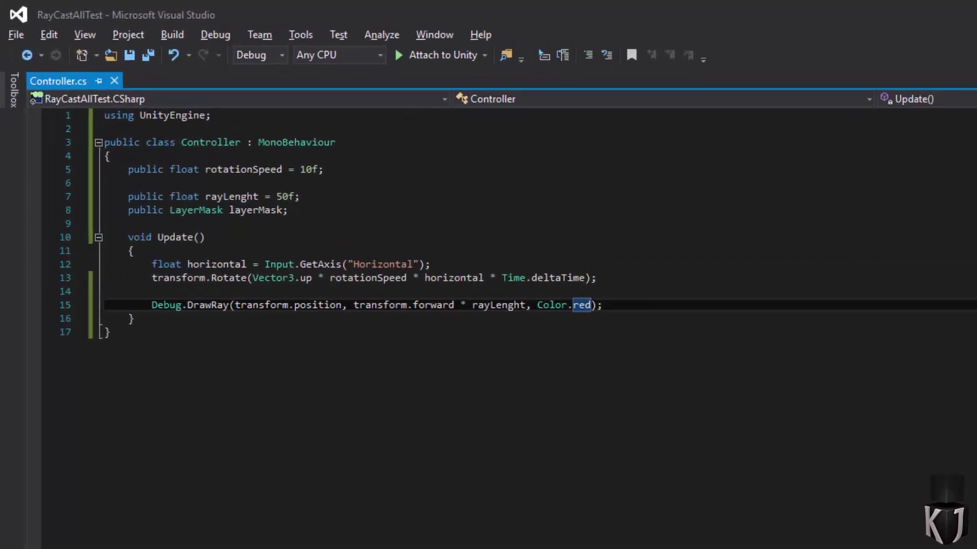
# - Insert a blank line in Update between the Rotate call and Debug.DrawRay
pyautogui.click(596, 277)
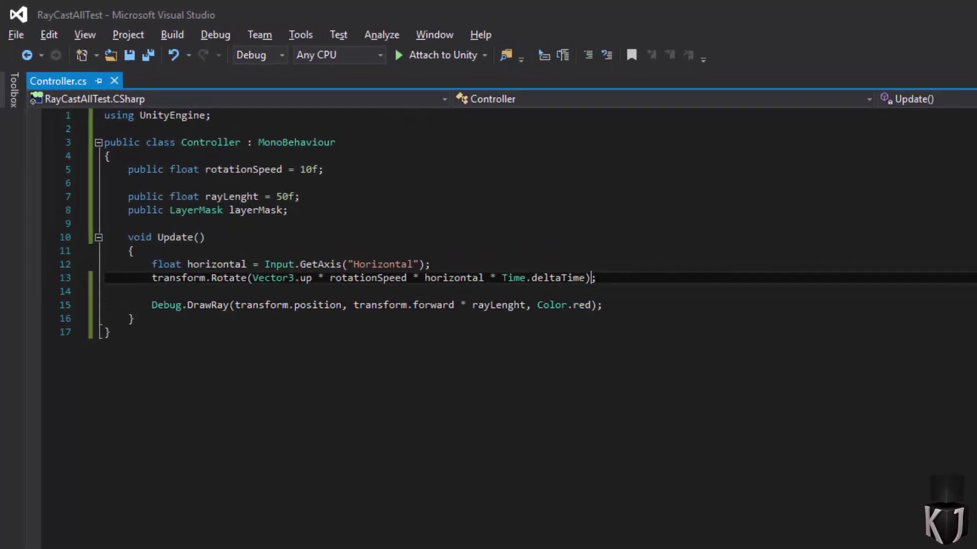
pyautogui.press('Return')
pyautogui.press('Return')
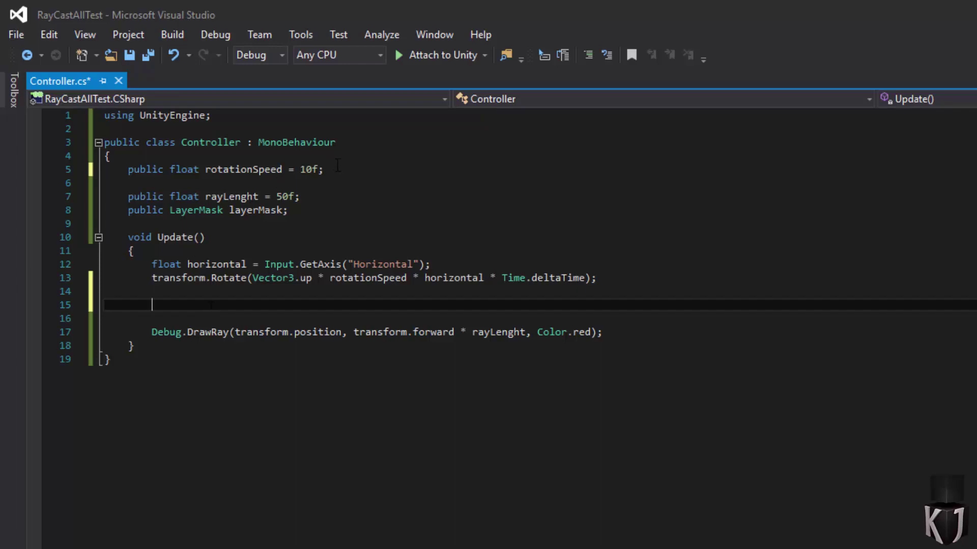
# - Declare 'public float force = 100f;' directly below rotationSpeed, removing the extra blank line
pyautogui.click(415, 163)
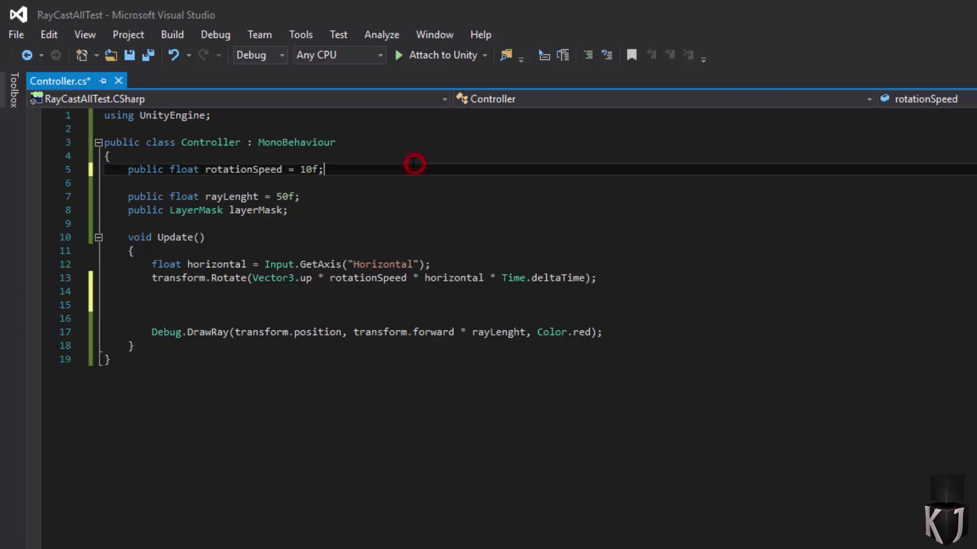
pyautogui.press('Return')
pyautogui.press('Return')
pyautogui.write('public fl')
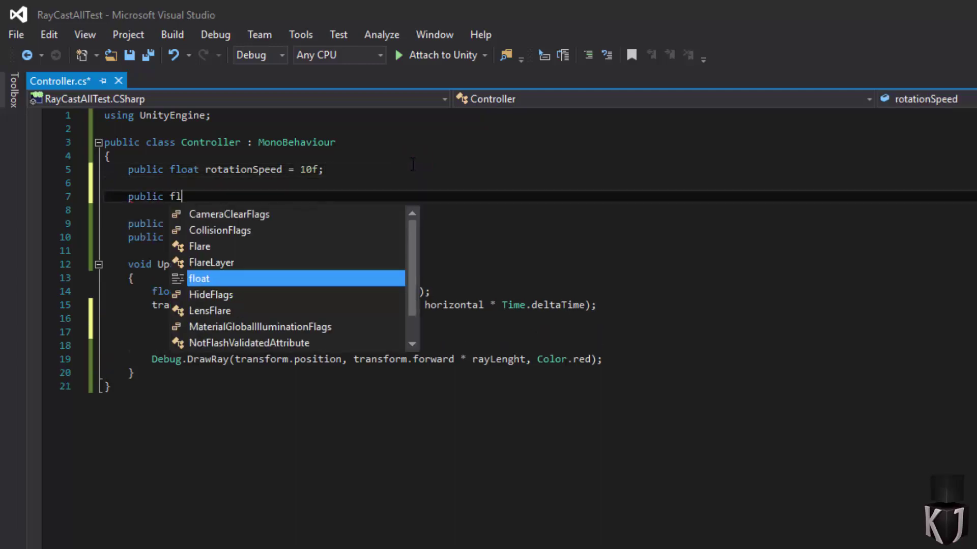
pyautogui.write('oat for')
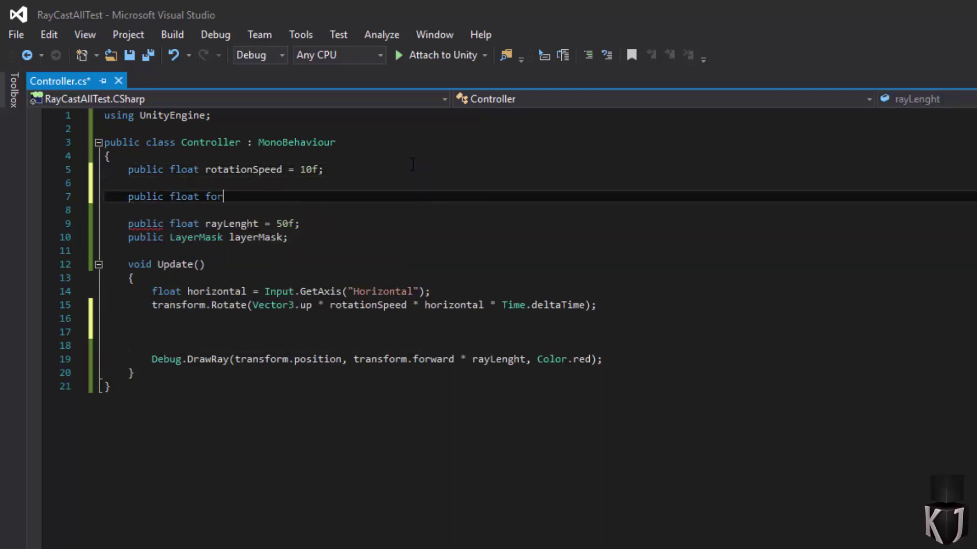
pyautogui.write('ce = 100')
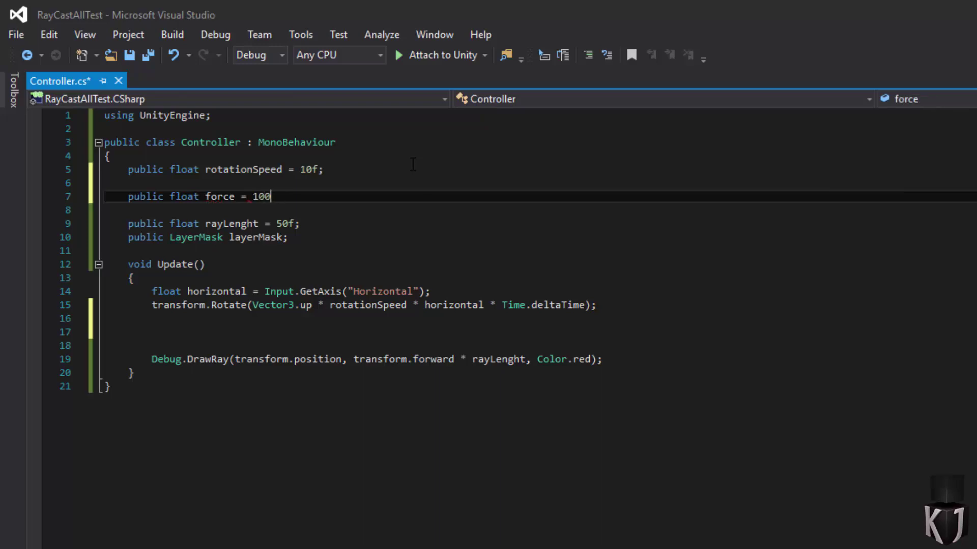
pyautogui.write('f;')
pyautogui.press('Up')
pyautogui.press('BackSpace')
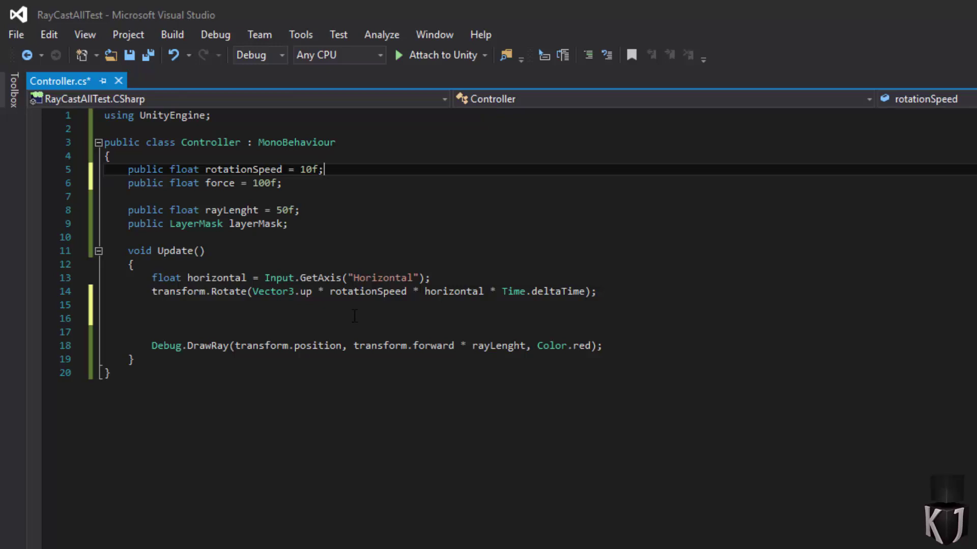
pyautogui.click(355, 316)
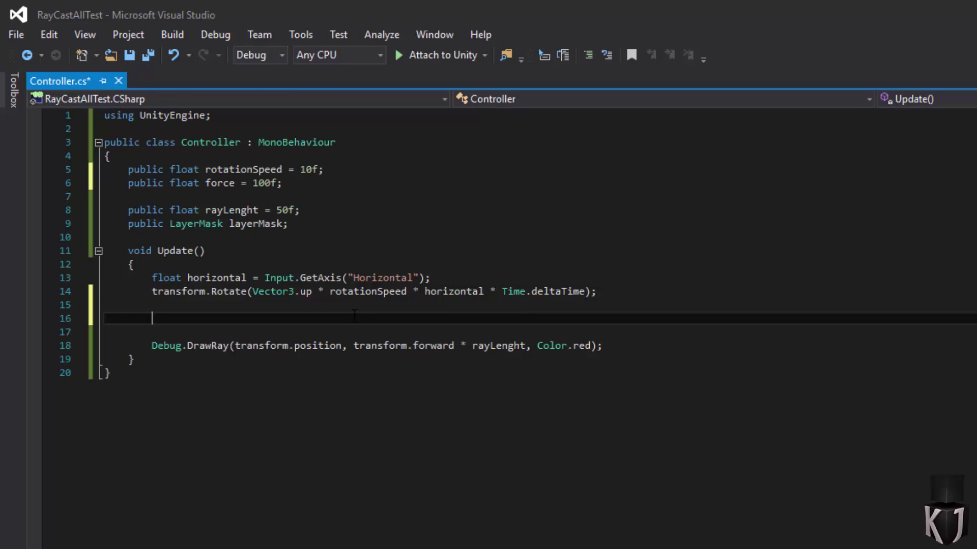
# - Begin the line 'RaycastHit[] hits = Physics.RaycastAll(' in Update
pyautogui.write('ray')
pyautogui.press('Down')
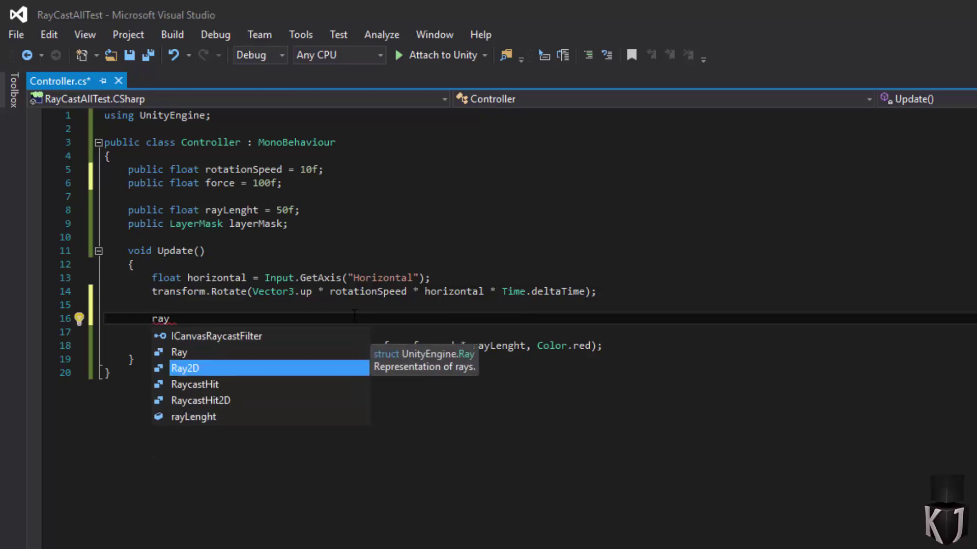
pyautogui.press('Down')
pyautogui.write('hits')
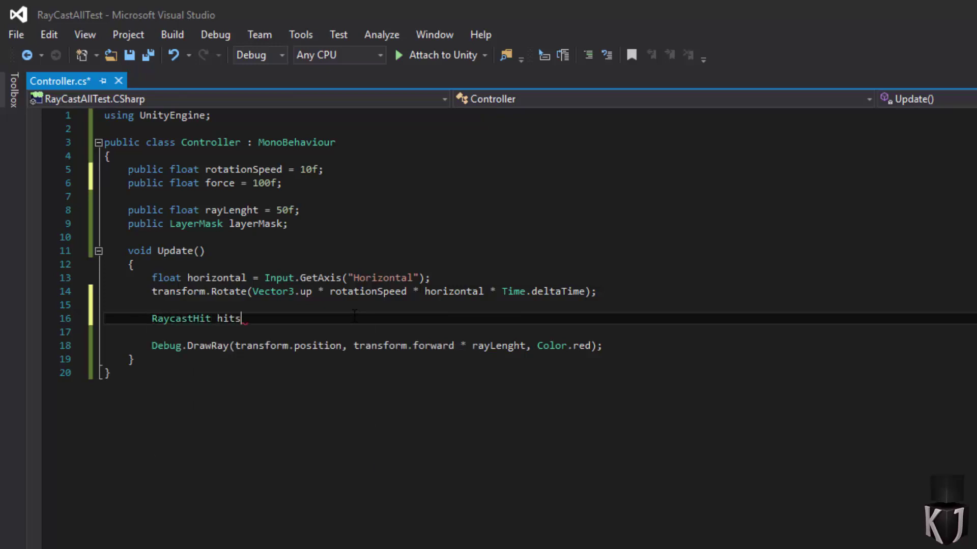
pyautogui.hotkey('ctrl', 'Left')
pyautogui.press('Left')
pyautogui.write('[')
pyautogui.write(']')
pyautogui.press('End')
pyautogui.write('= ')
pyautogui.write('Physics')
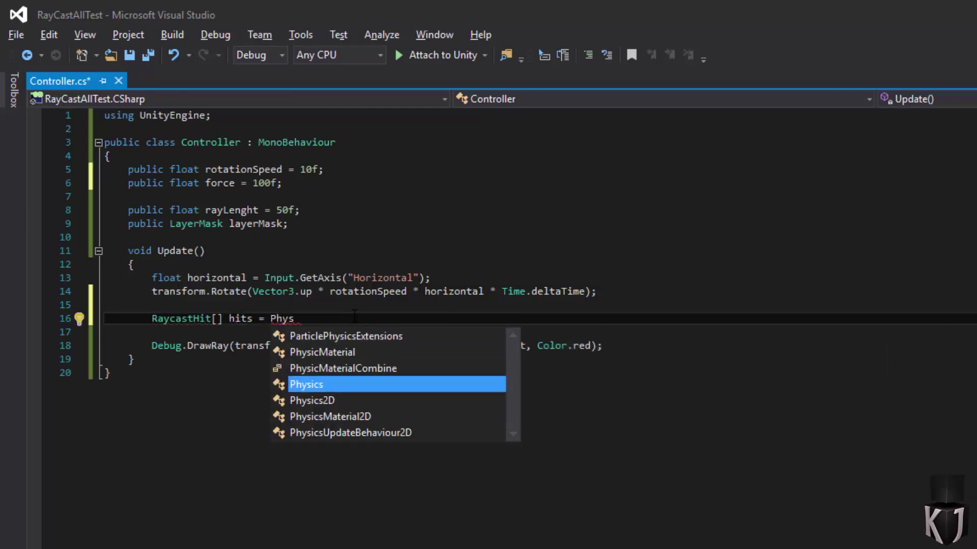
pyautogui.write('.rayca')
pyautogui.press('Down')
pyautogui.press('Tab')
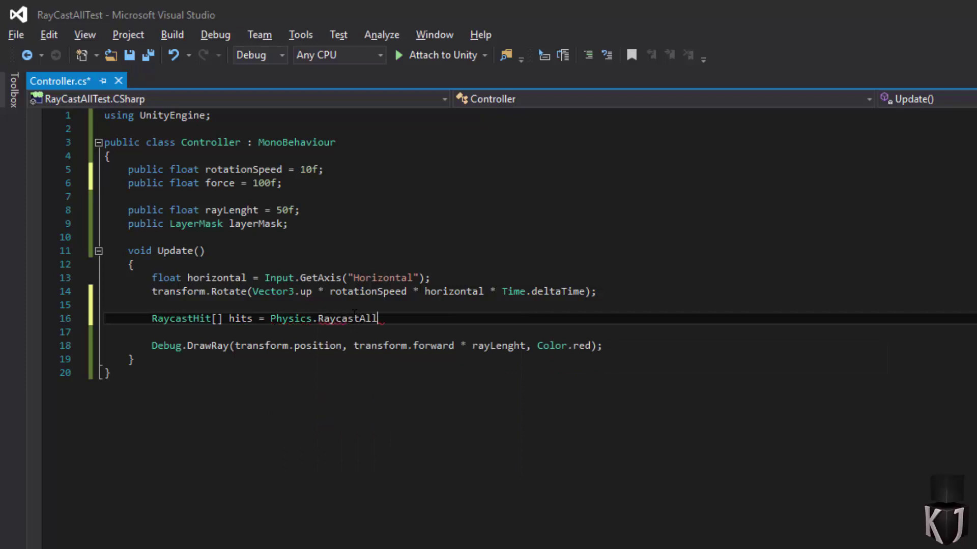
pyautogui.write('(')
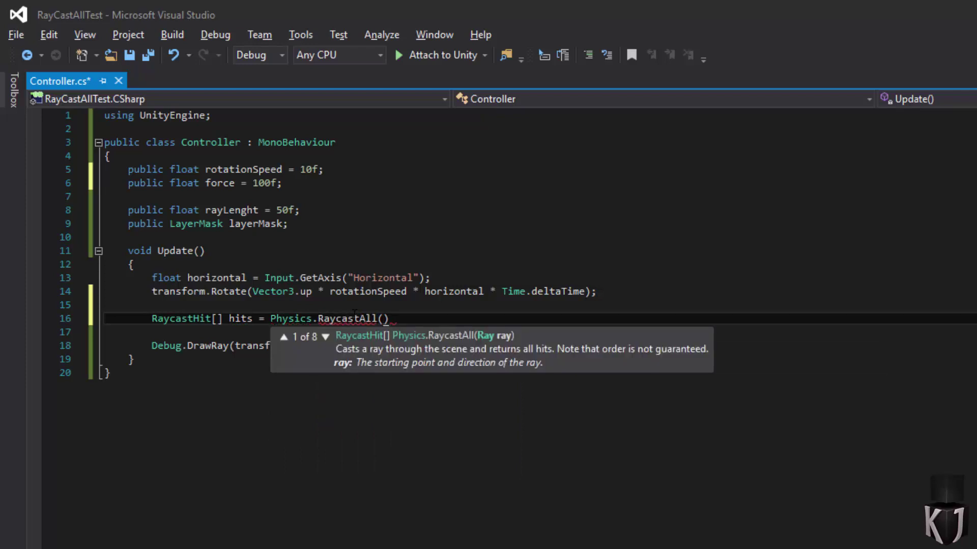
# - Pass transform.position, transform.forward, rayLenght and layerMask to RaycastAll and end the statement
pyautogui.press('Down')
pyautogui.press('Down')
pyautogui.press('Down')
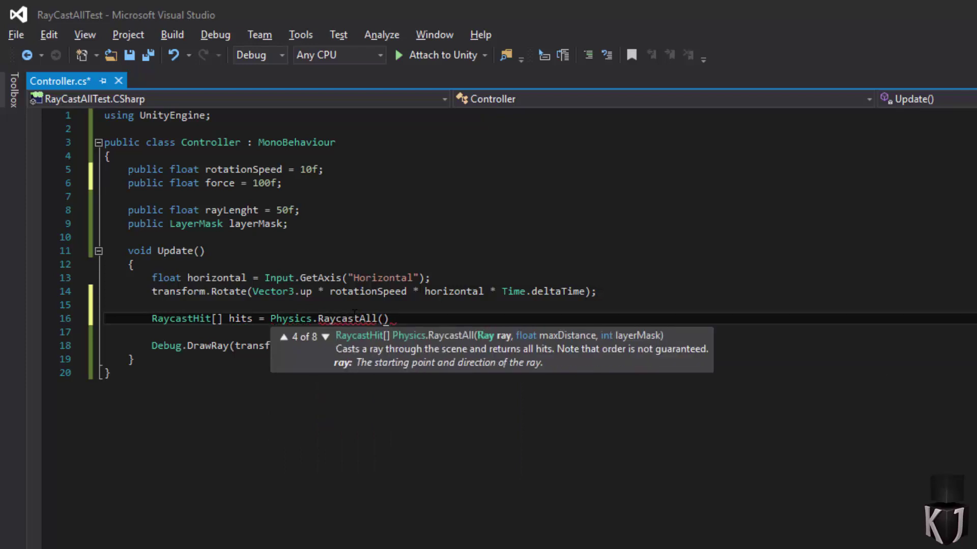
pyautogui.press('Down')
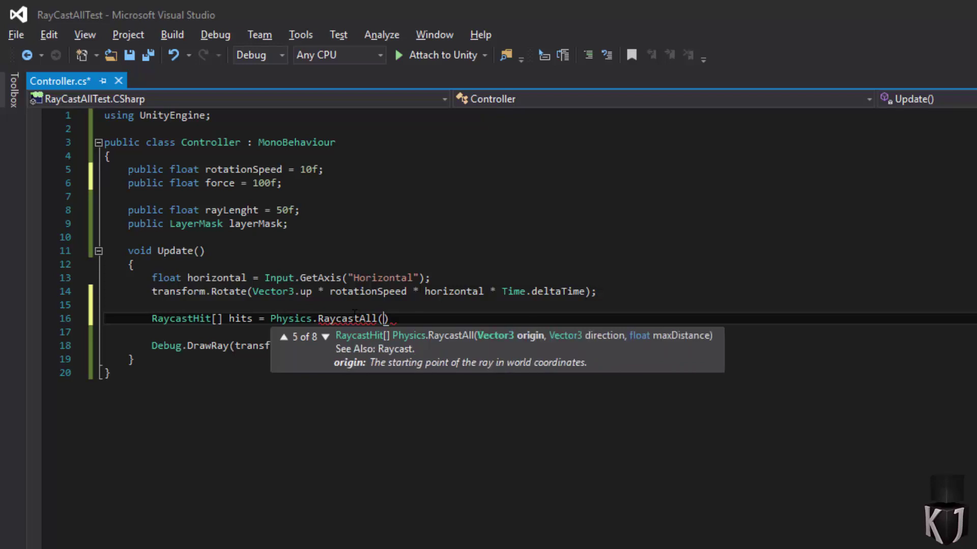
pyautogui.press('Down')
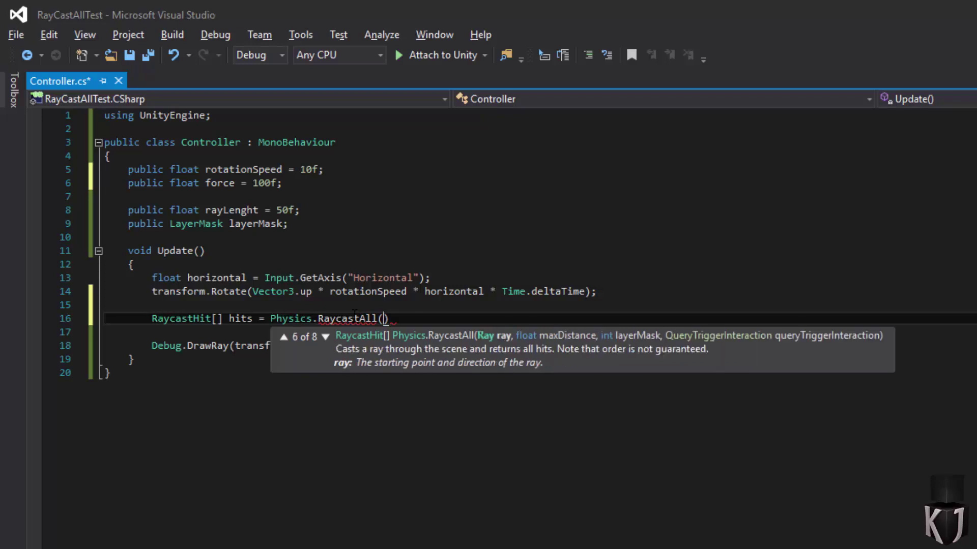
pyautogui.press('Down')
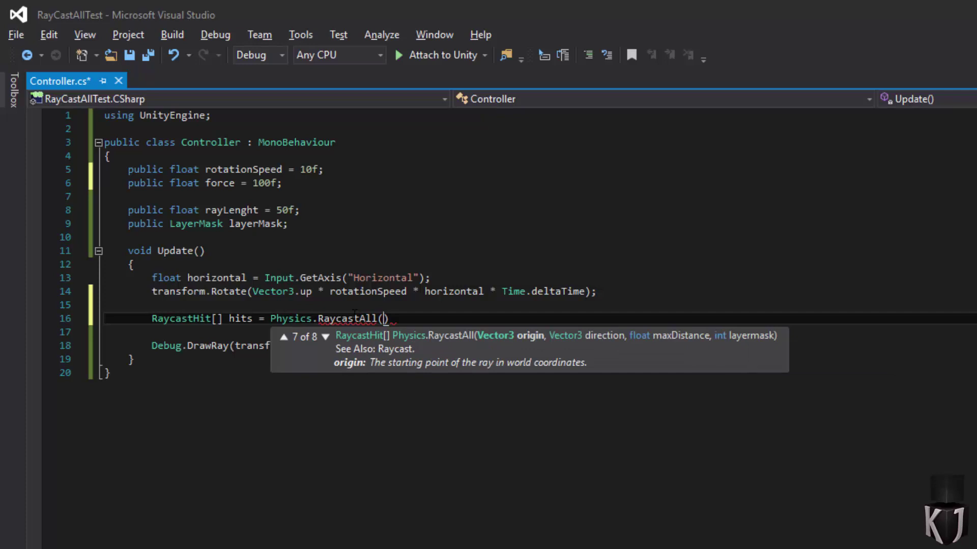
pyautogui.write('trans')
pyautogui.press('Tab')
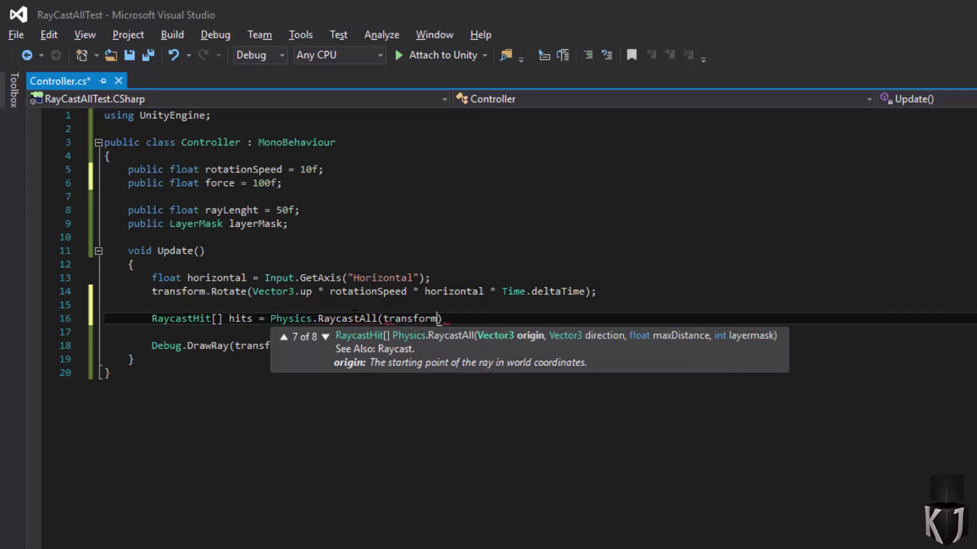
pyautogui.write('.position')
pyautogui.press('Tab')
pyautogui.write(', ')
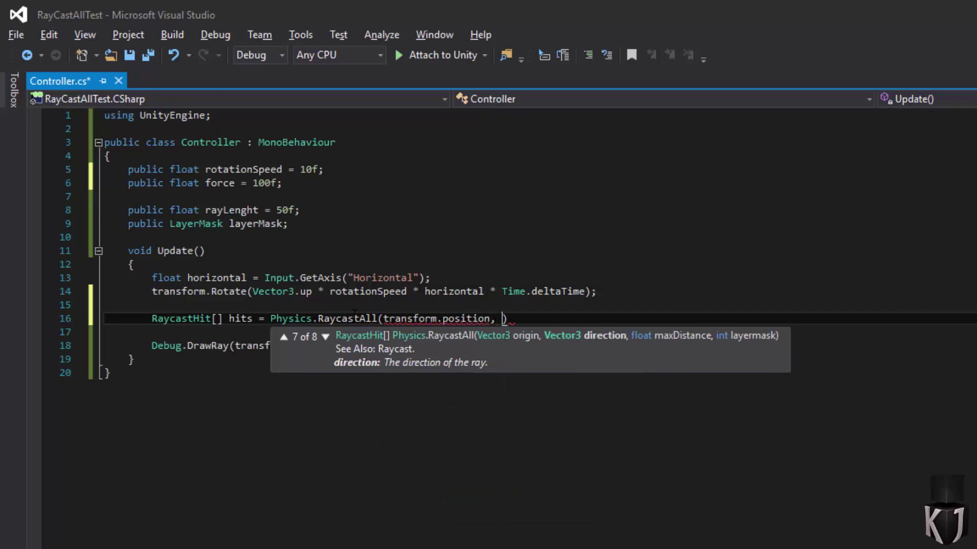
pyautogui.write('trans')
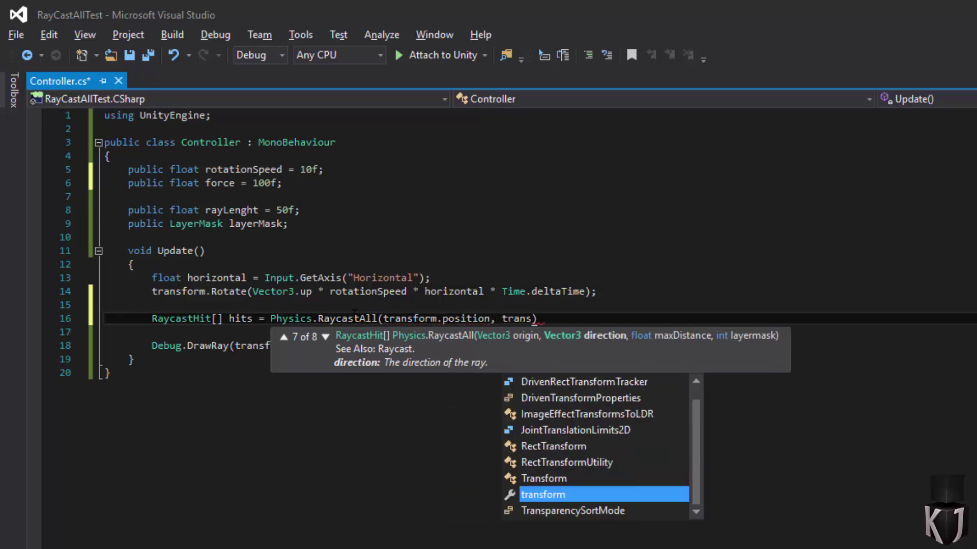
pyautogui.press('Tab')
pyautogui.write('.for')
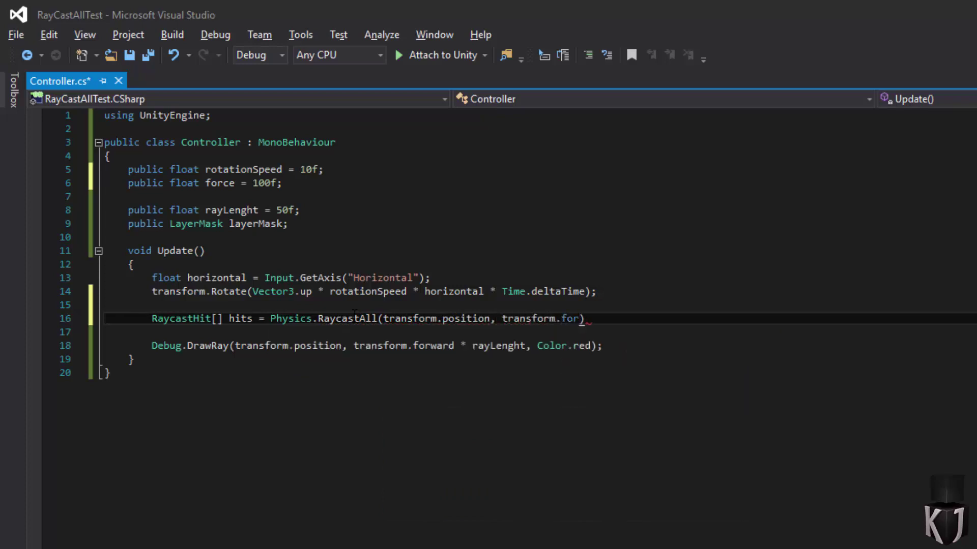
pyautogui.press('Tab')
pyautogui.write(', ')
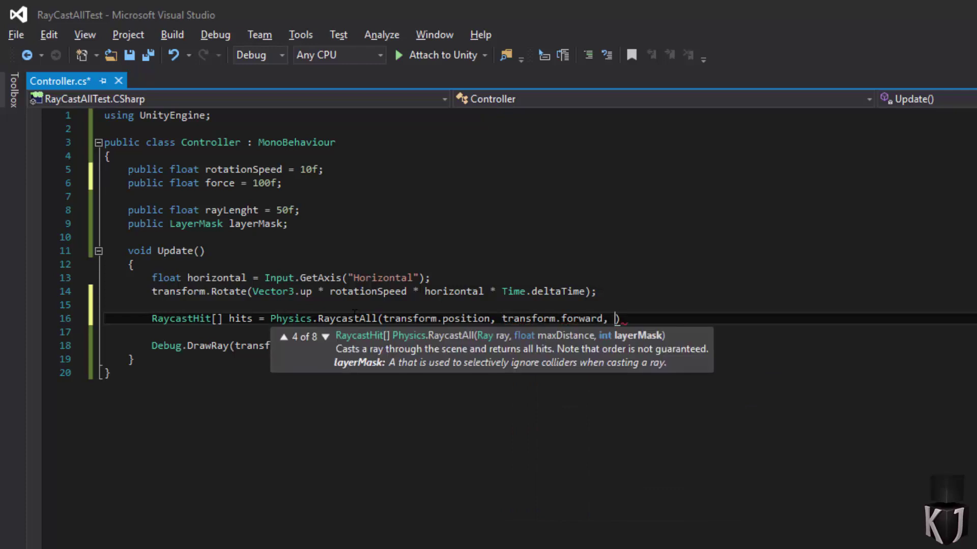
pyautogui.write('ray')
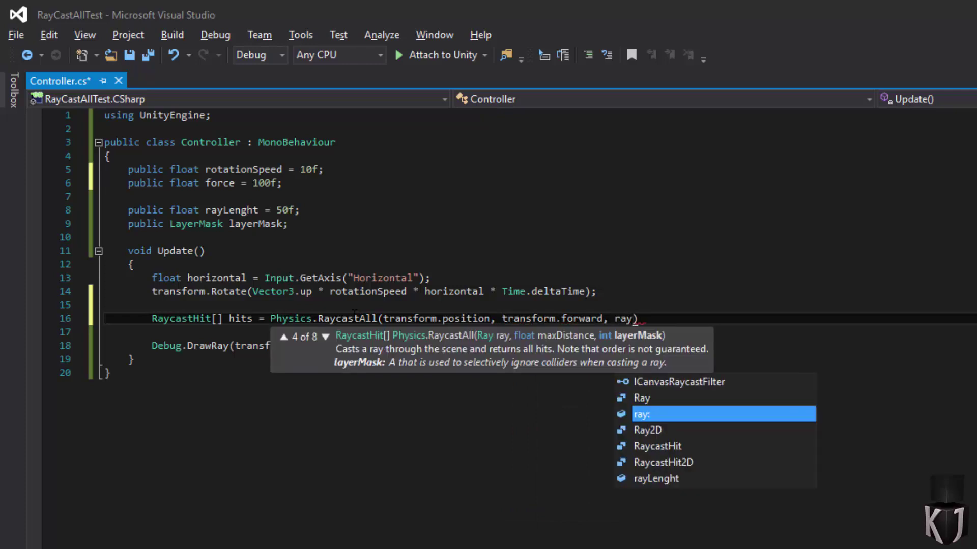
pyautogui.write('L')
pyautogui.press('Tab')
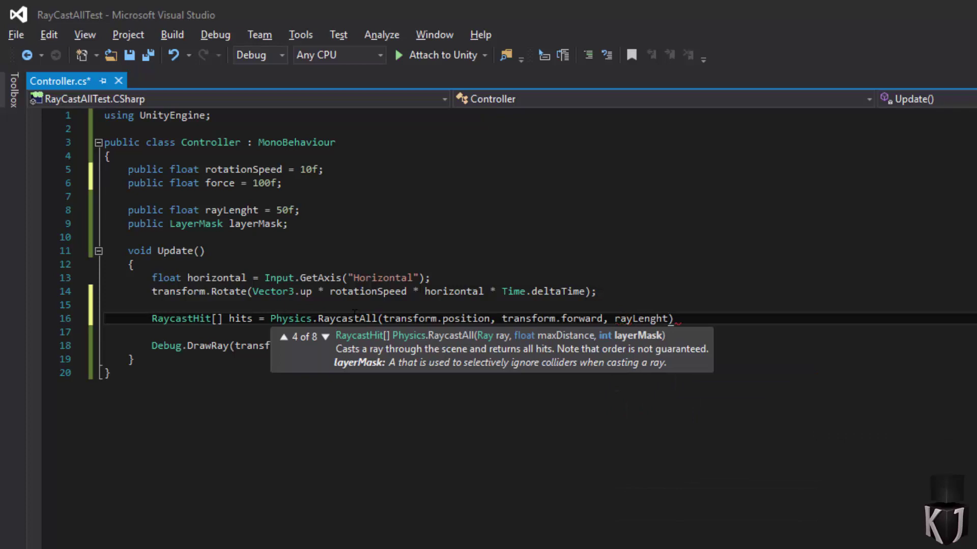
pyautogui.write(', ')
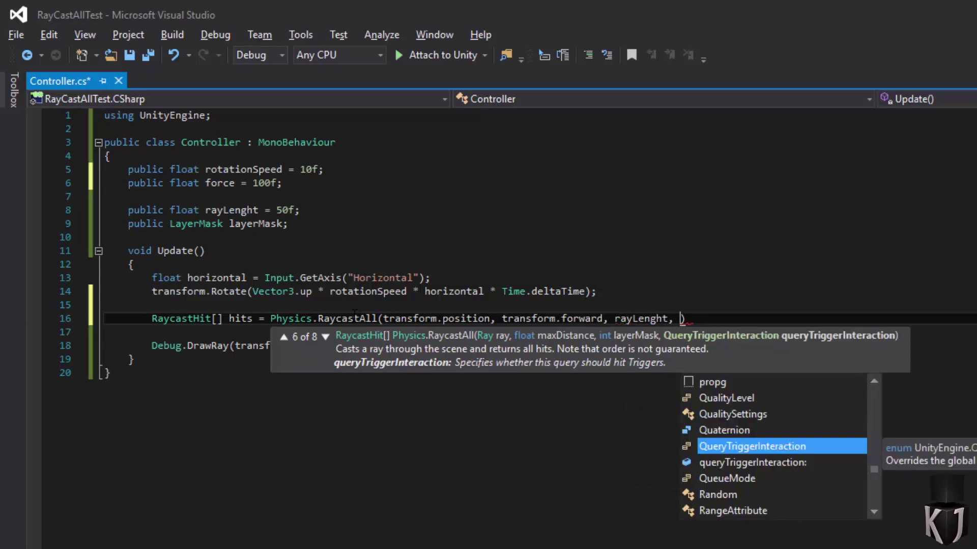
pyautogui.write('larym')
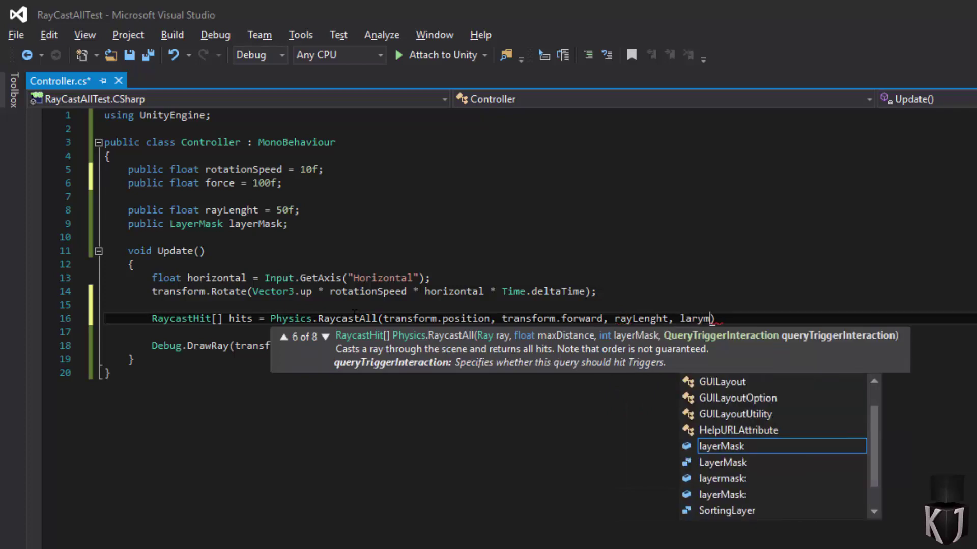
pyautogui.press('Tab')
pyautogui.press('End')
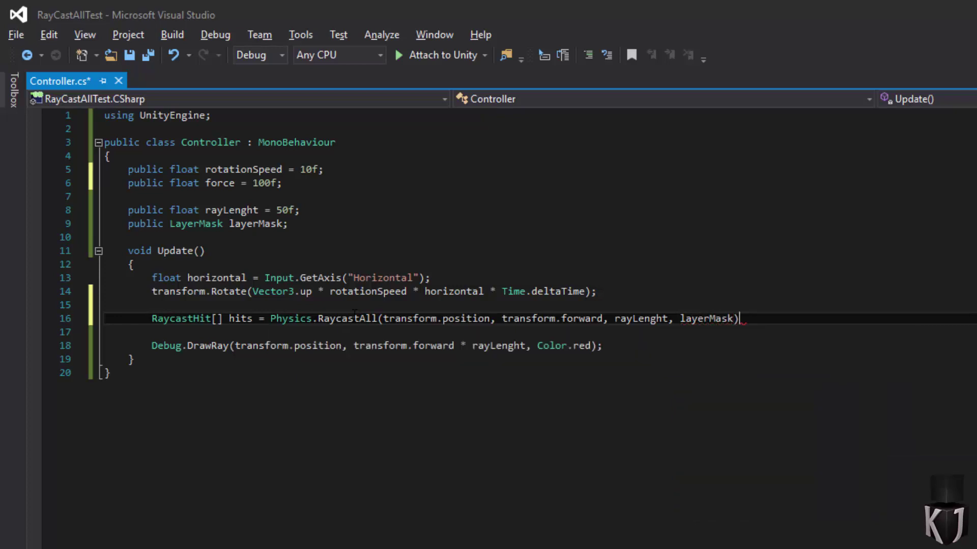
pyautogui.write(';')
pyautogui.press('Return')
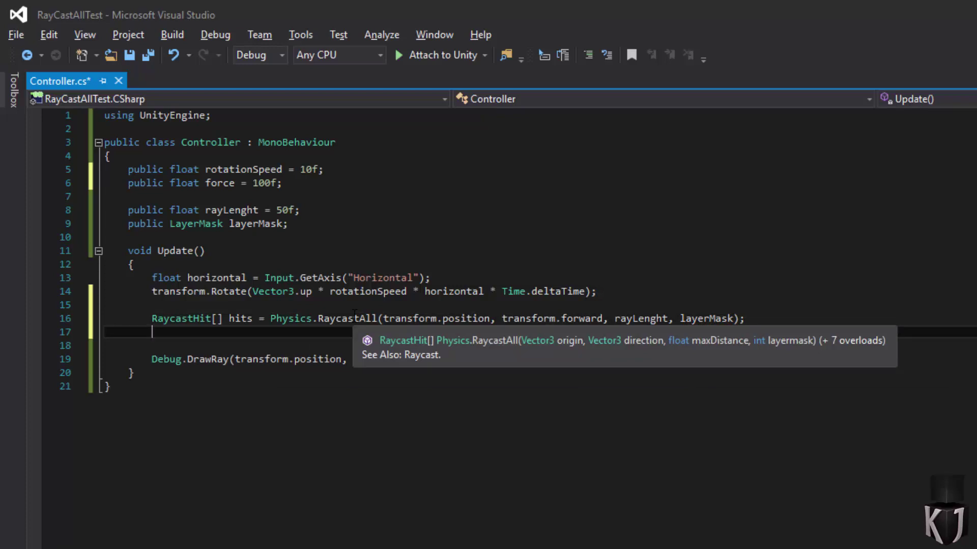
# - Write the loop header for(int i = 0; i <hits.Length; i++) and open an empty body
pyautogui.write('for(int')
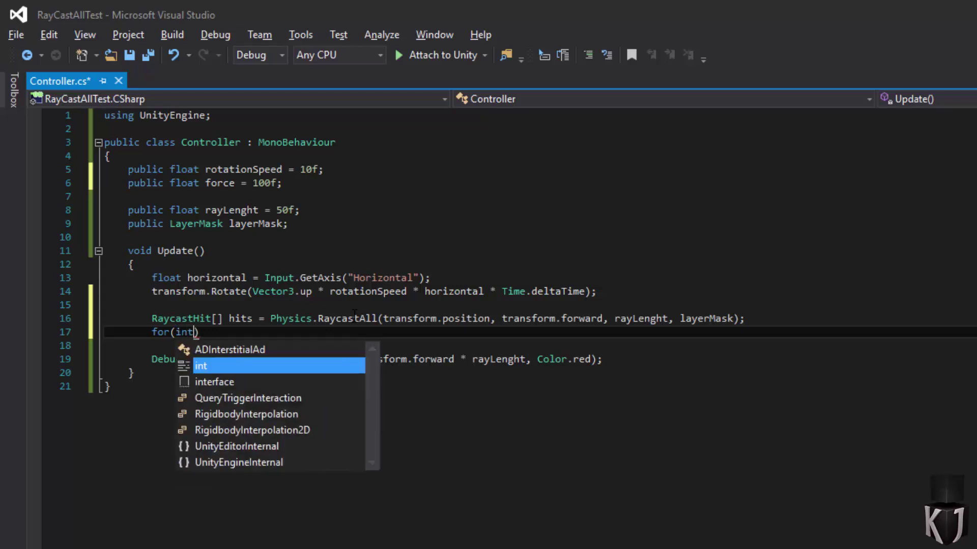
pyautogui.write(' i = 0; i ')
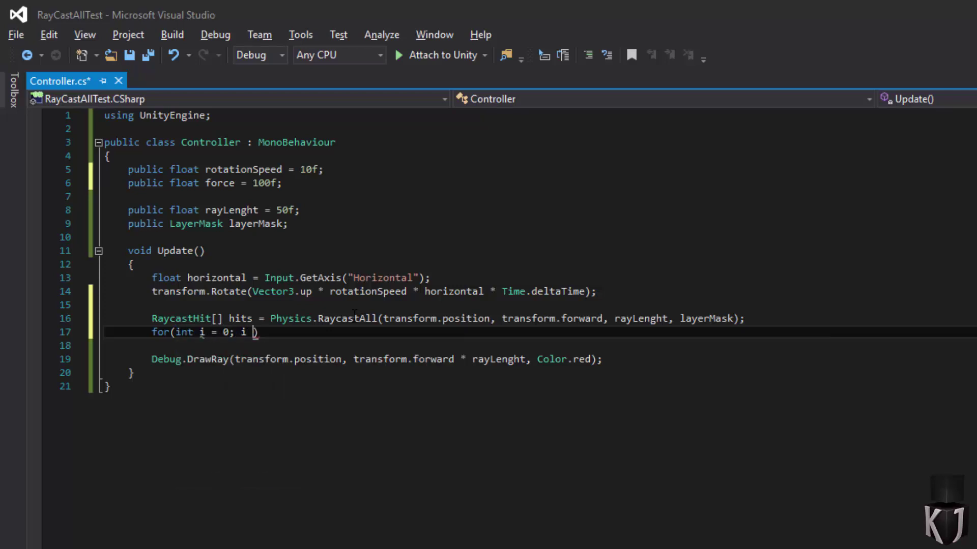
pyautogui.write('<')
pyautogui.write('hit')
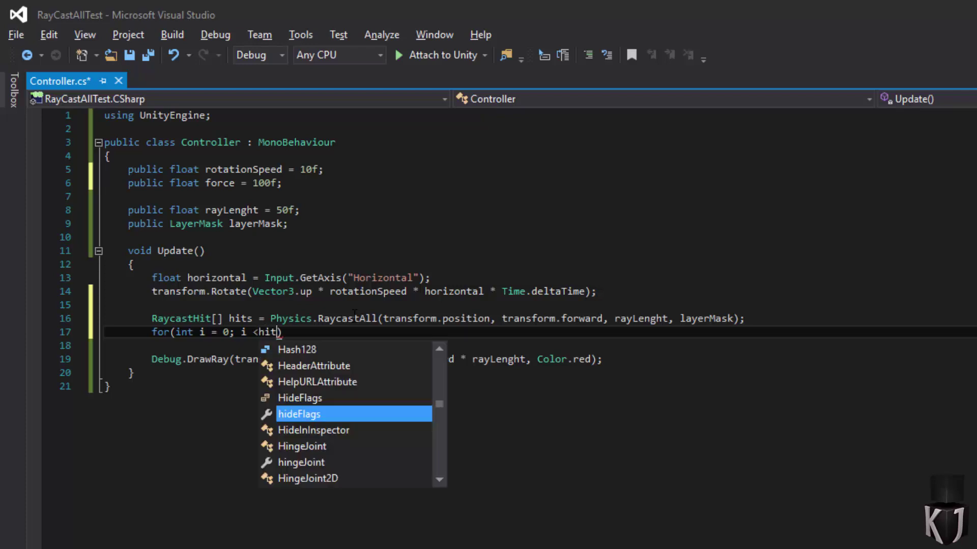
pyautogui.write('s.lem')
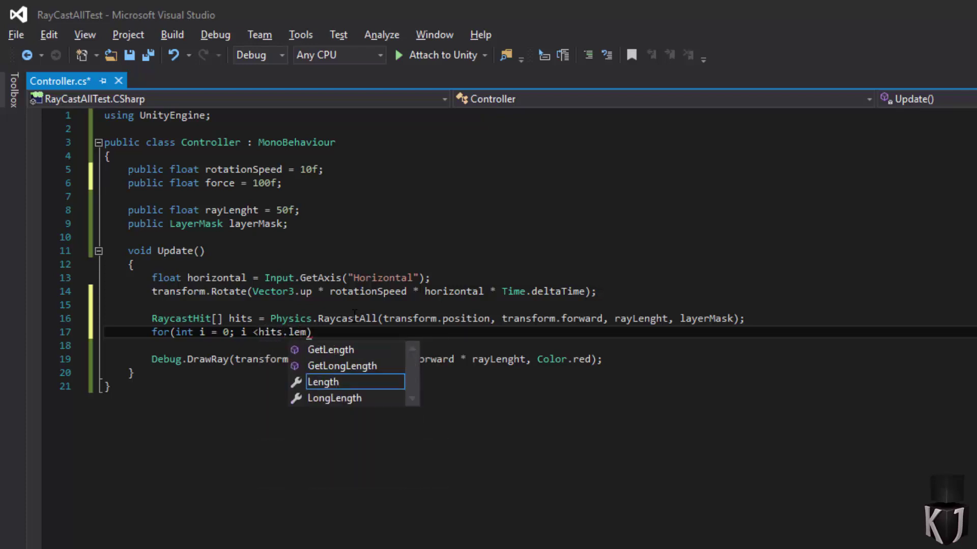
pyautogui.press('Tab')
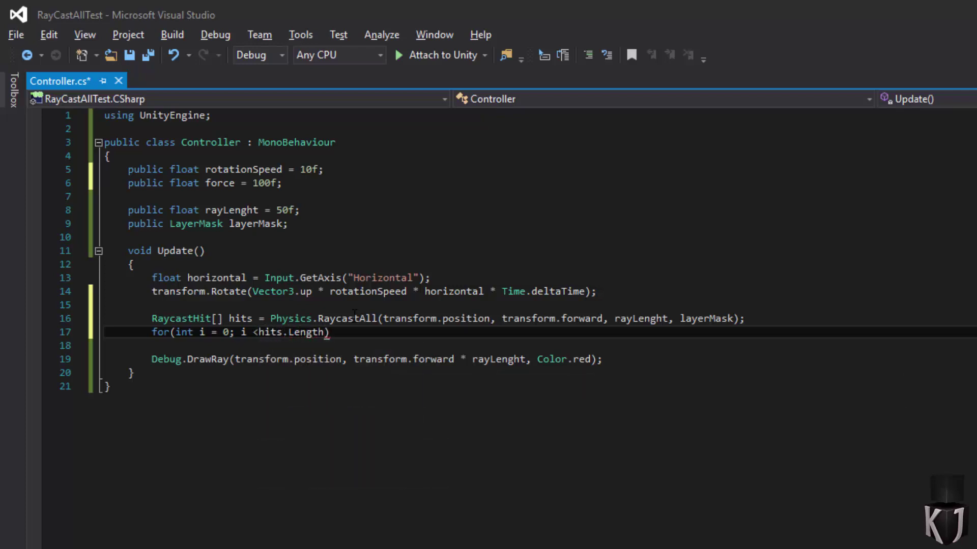
pyautogui.write('; i++')
pyautogui.press('Return')
pyautogui.write('{')
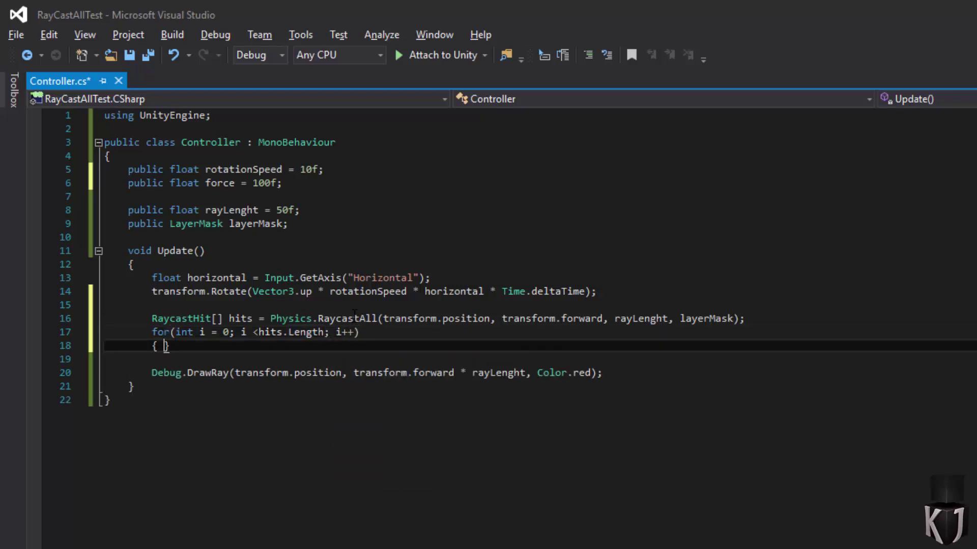
pyautogui.press('Return')
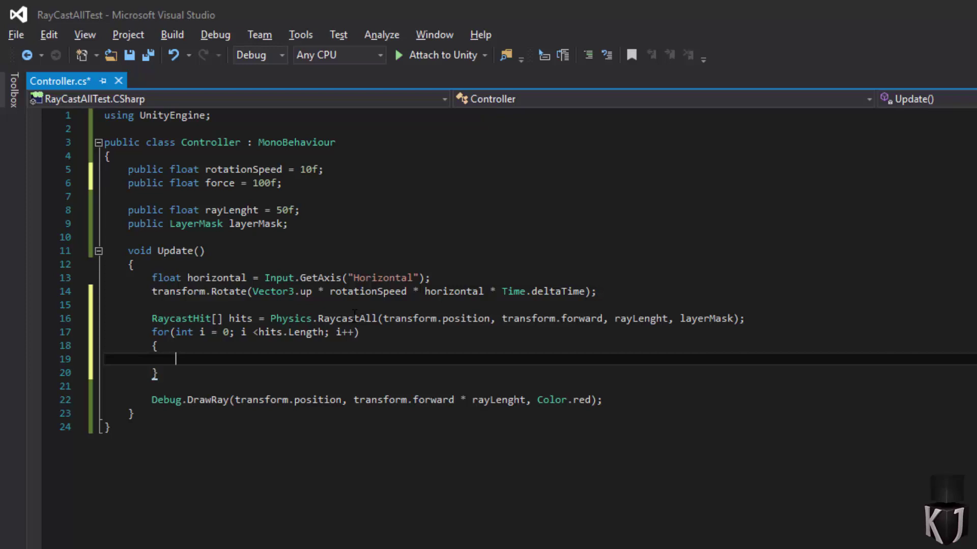
# - Type the condition start 'if (hits[i].rigidbody', fixing the indexing typos
pyautogui.write('if (')
pyautogui.write('hits')
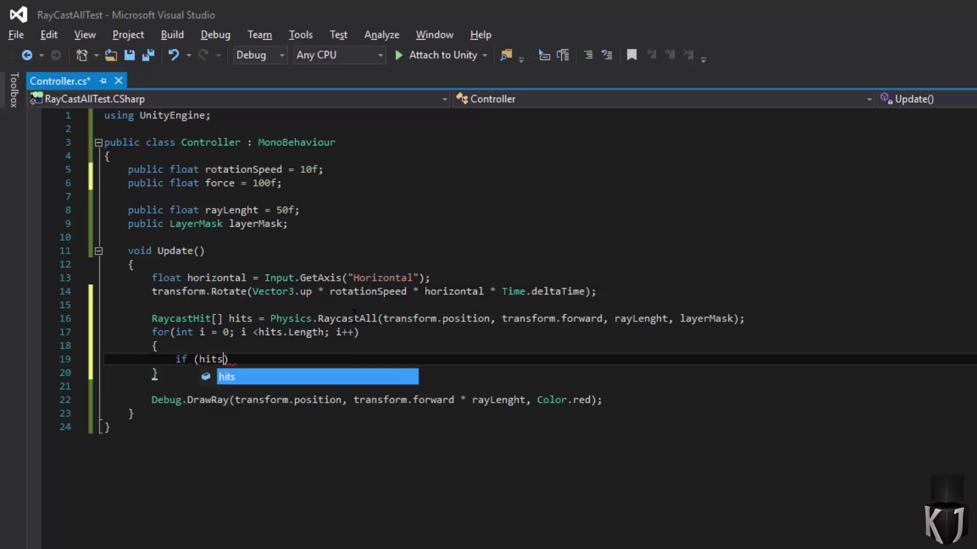
pyautogui.write('.rig')
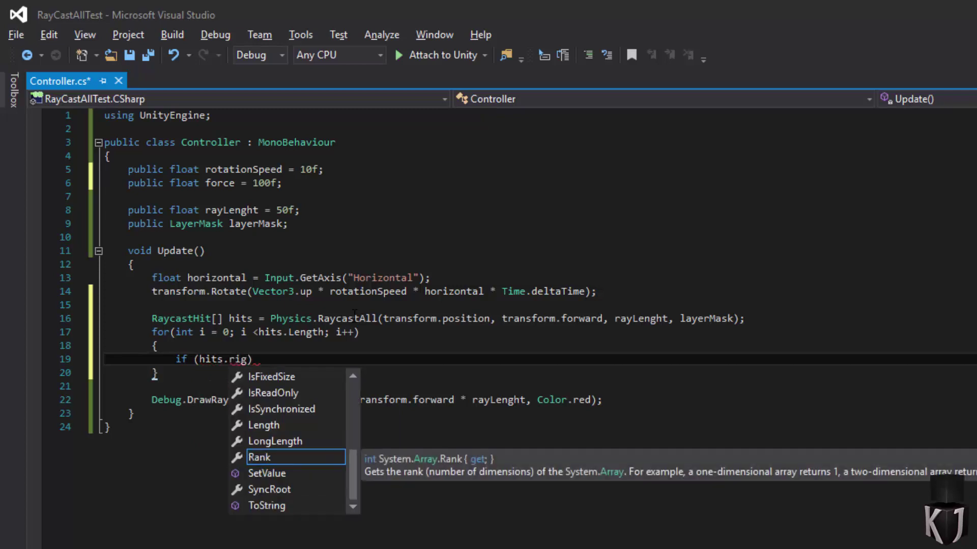
pyautogui.press('BackSpace')
pyautogui.press('BackSpace')
pyautogui.press('BackSpace')
pyautogui.press('BackSpace')
pyautogui.press('BackSpace')
pyautogui.write('[')
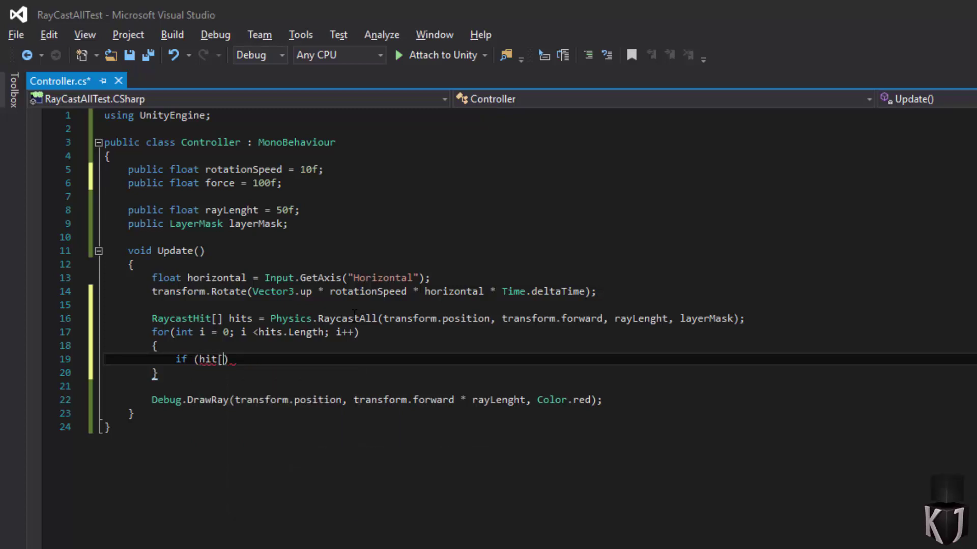
pyautogui.write('i')
pyautogui.write('].')
pyautogui.write('rig')
pyautogui.press('BackSpace')
pyautogui.press('BackSpace')
pyautogui.press('BackSpace')
pyautogui.press('Left')
pyautogui.press('Left')
pyautogui.press('Left')
pyautogui.press('Left')
pyautogui.write('s')
pyautogui.press('Right')
pyautogui.press('Right')
pyautogui.press('Right')
pyautogui.hotkey('ctrl', 'space')
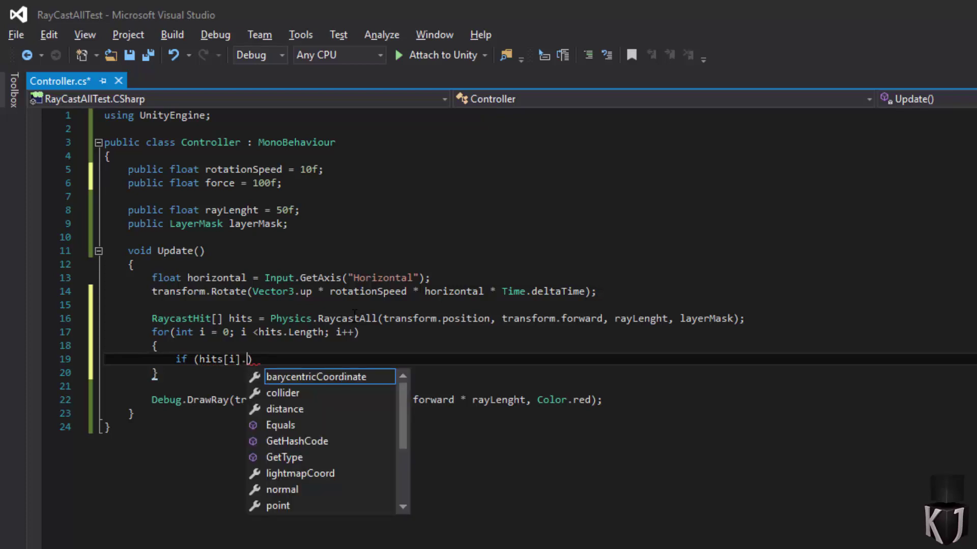
pyautogui.write('ruig')
pyautogui.press('Tab')
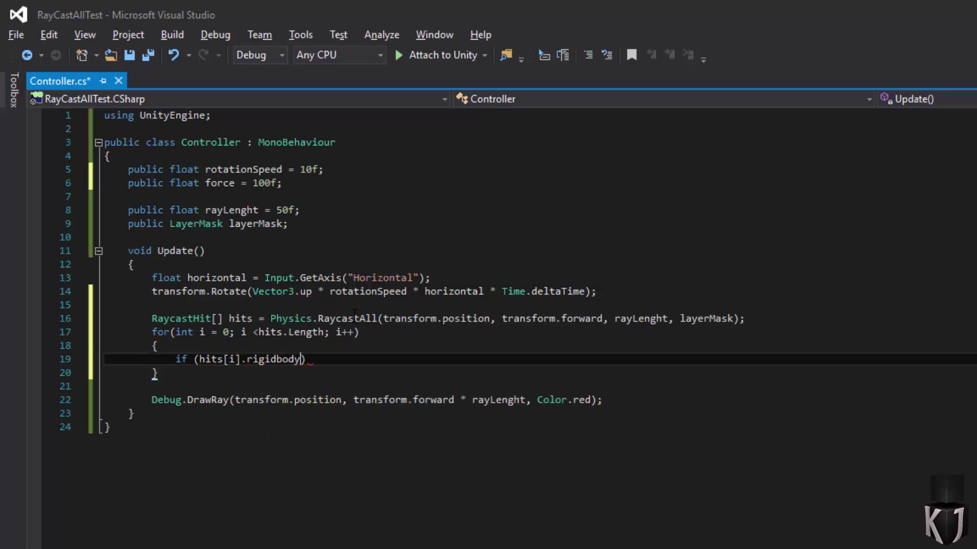
# - Finish the condition with '!= null' and open an empty brace block below it
pyautogui.write('!= nyu')
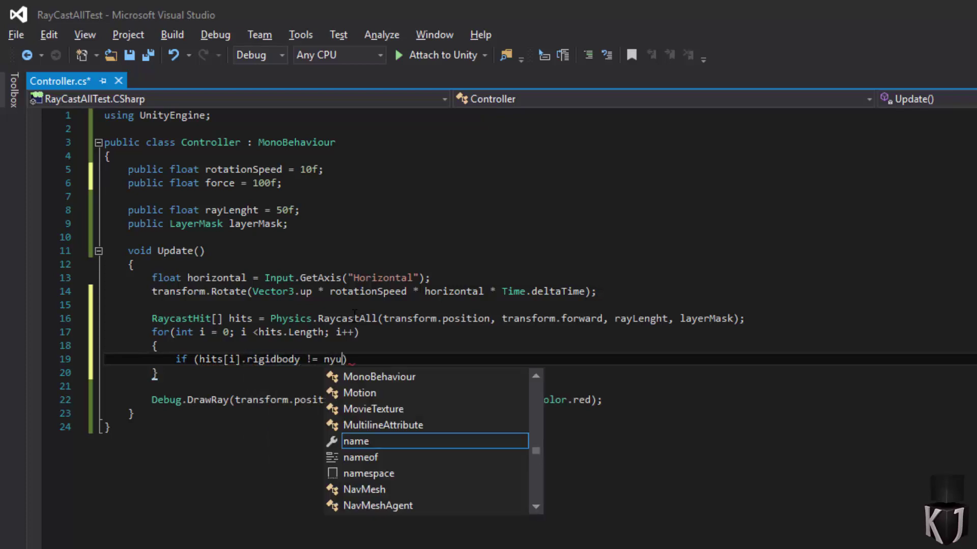
pyautogui.write('ll')
pyautogui.press('BackSpace')
pyautogui.press('BackSpace')
pyautogui.press('BackSpace')
pyautogui.write('ull')
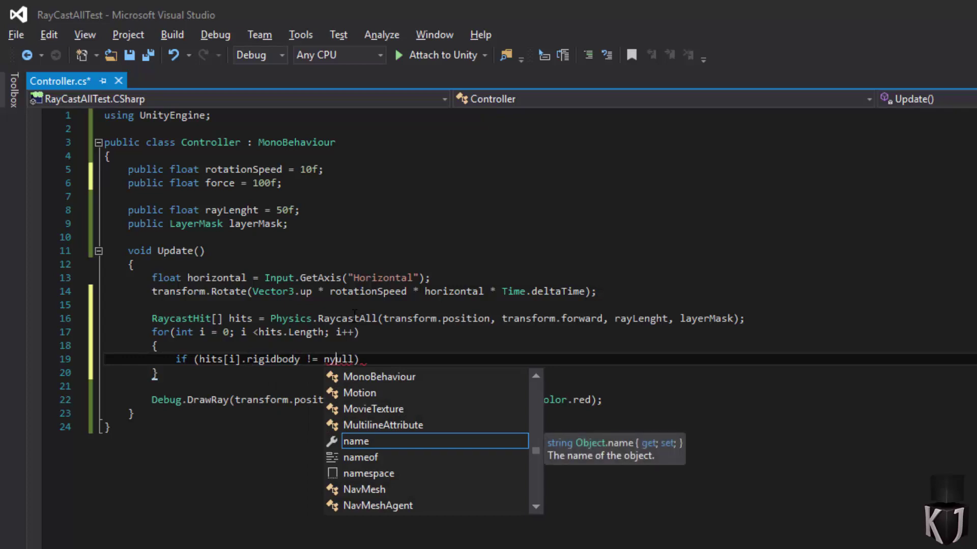
pyautogui.press('Escape')
pyautogui.press('End')
pyautogui.press('Return')
pyautogui.write('{')
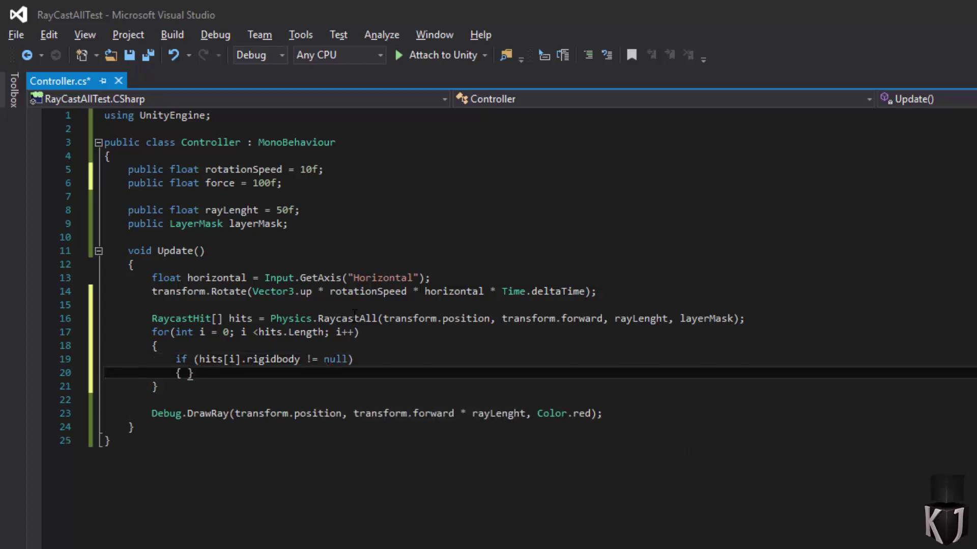
pyautogui.press('Return')
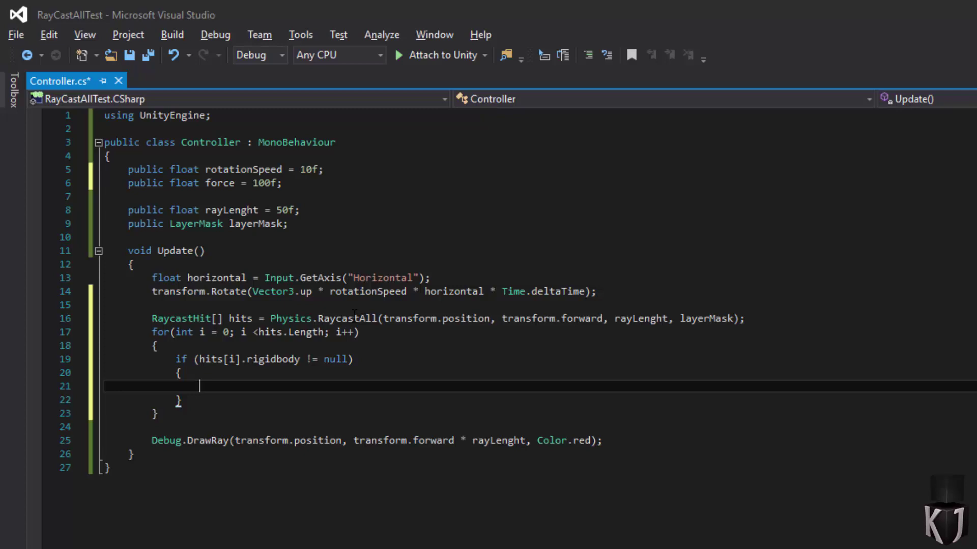
# - Add 'hits[i].rigidbody.AddForce(Vector3.up * force);' inside the if block and save Controller.cs
pyautogui.write('hit')
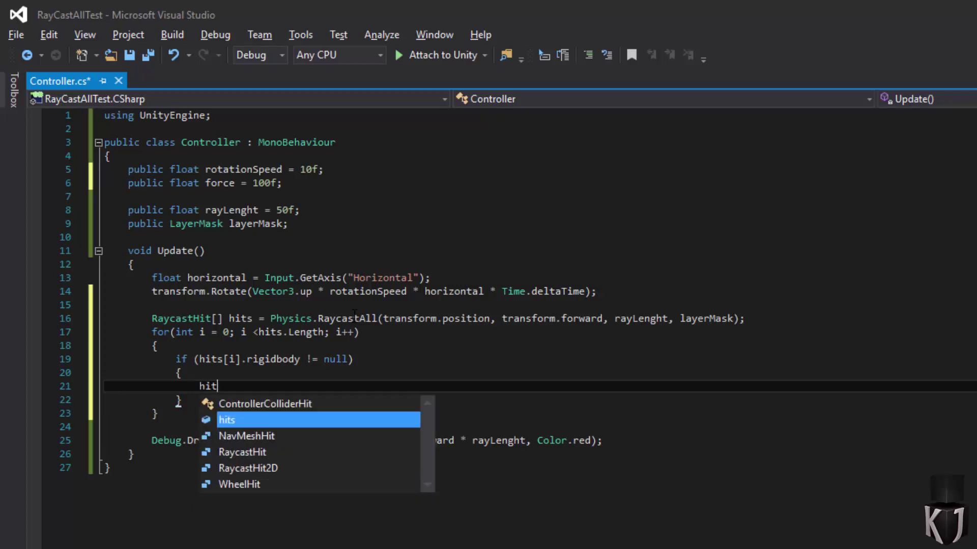
pyautogui.write('s[i')
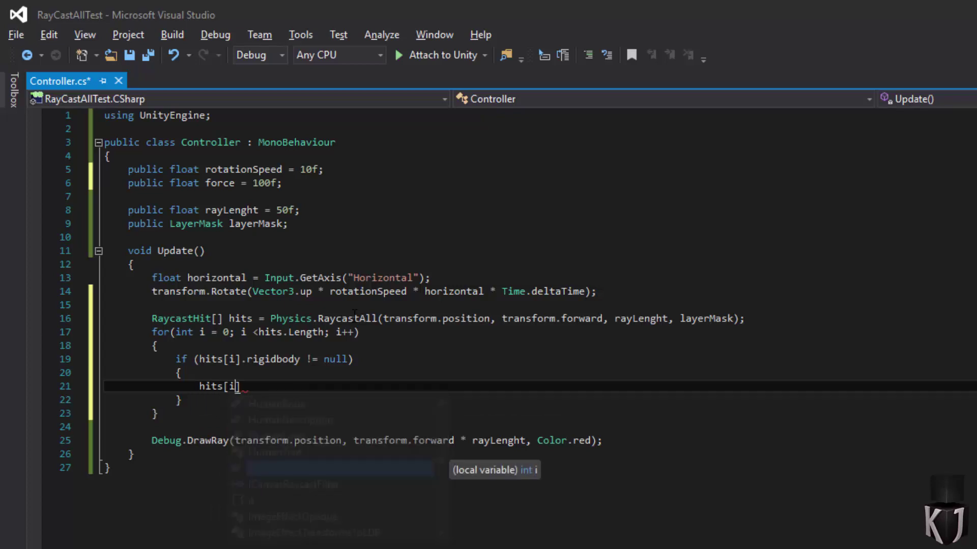
pyautogui.write('].rig')
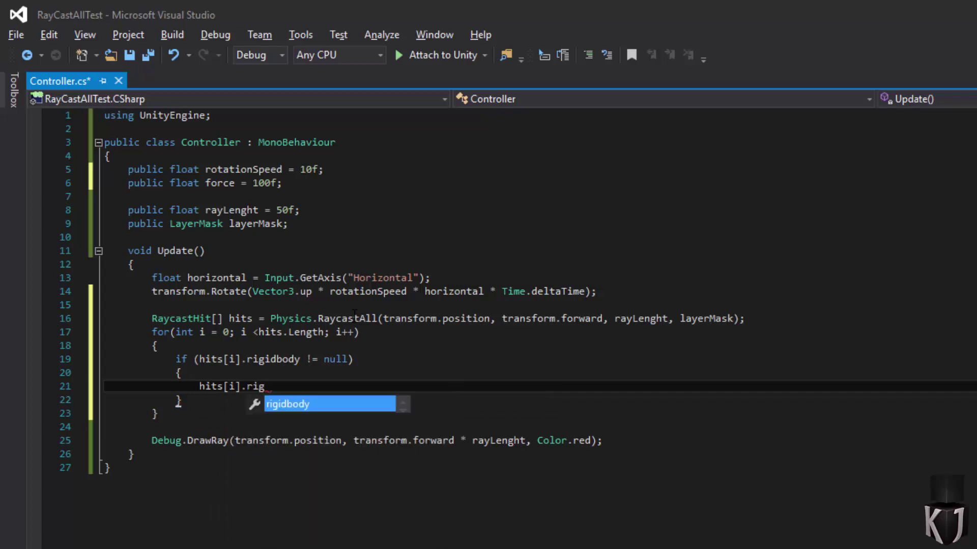
pyautogui.press('Tab')
pyautogui.write('.ad')
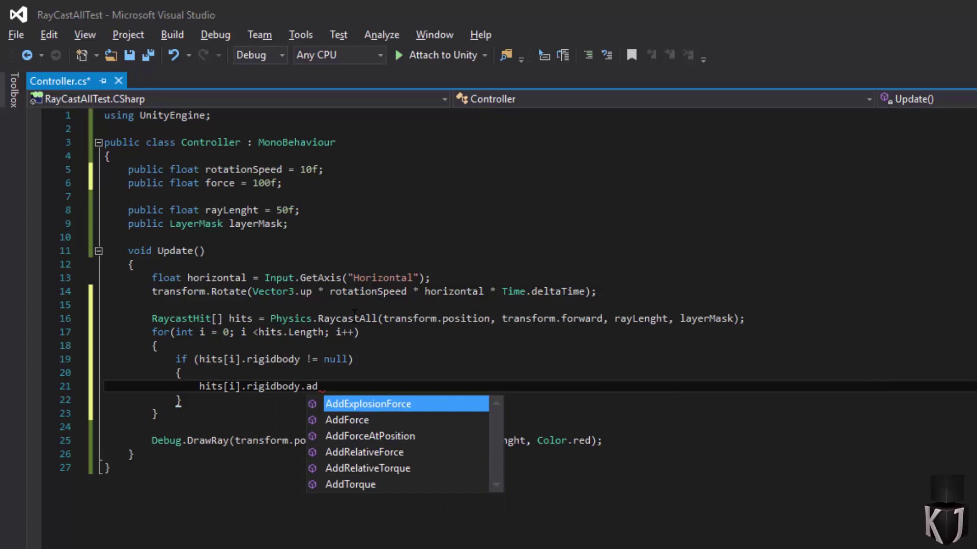
pyautogui.press('Down')
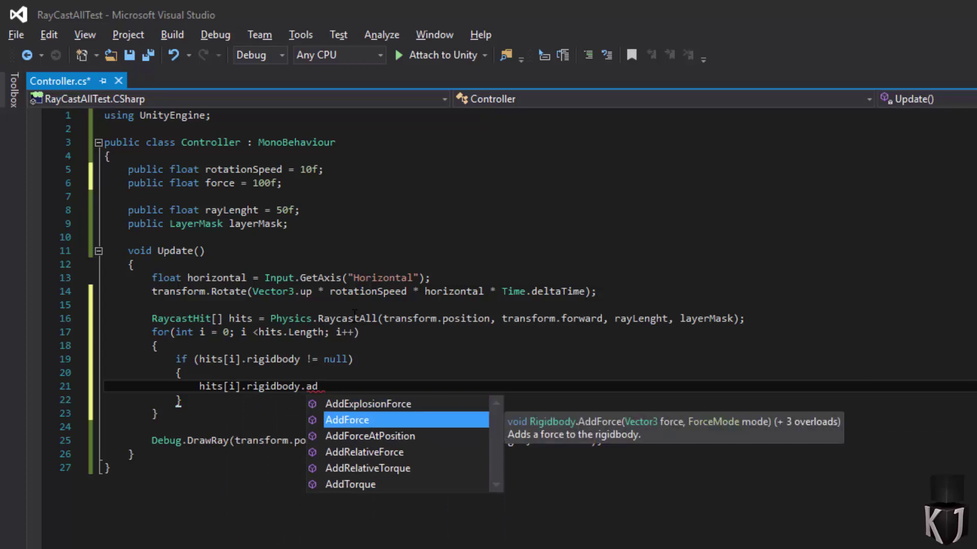
pyautogui.press('Tab')
pyautogui.write('(')
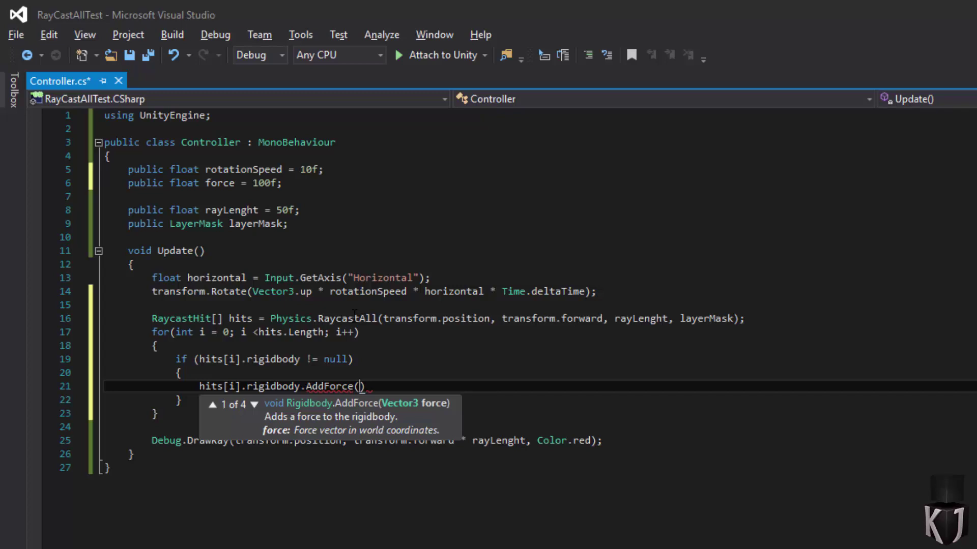
pyautogui.write('Vec')
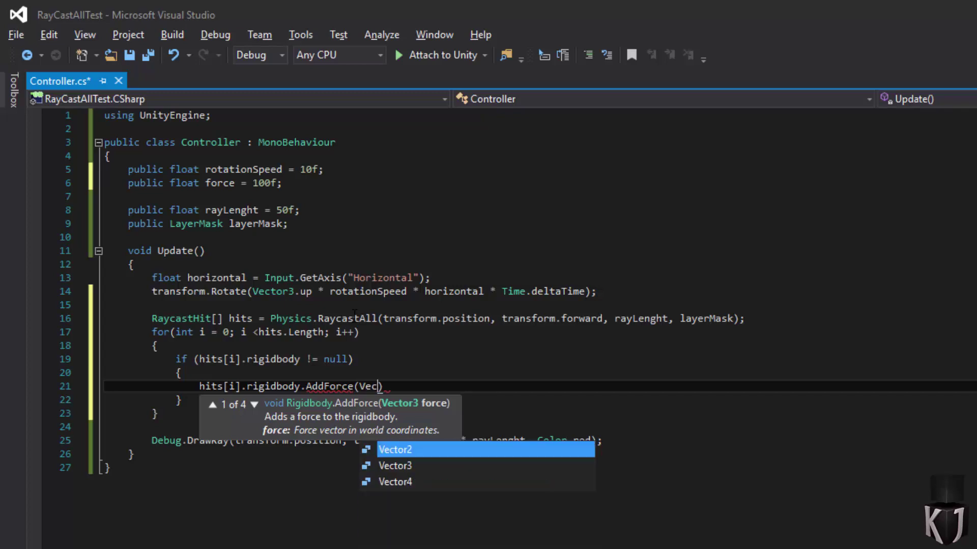
pyautogui.press('Down')
pyautogui.press('Tab')
pyautogui.write('.up ')
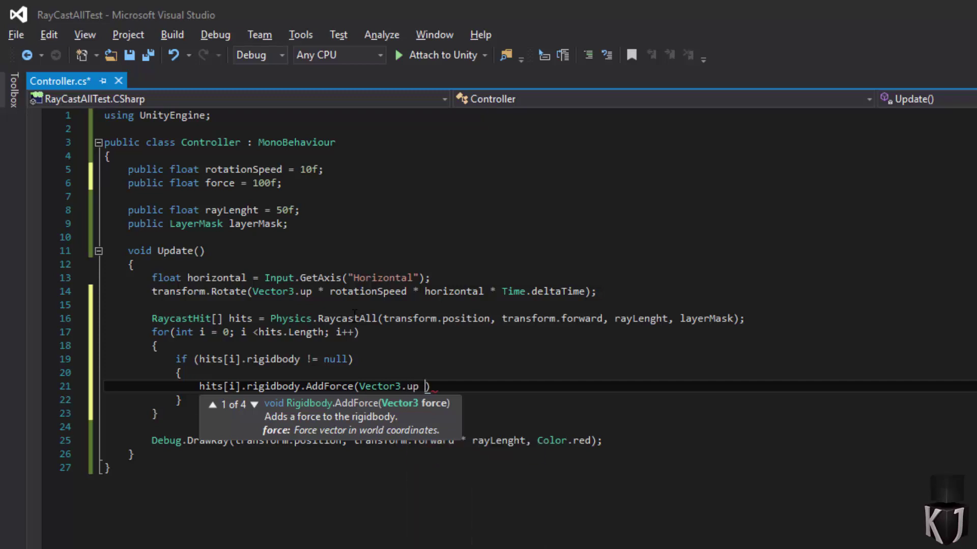
pyautogui.write('* force)')
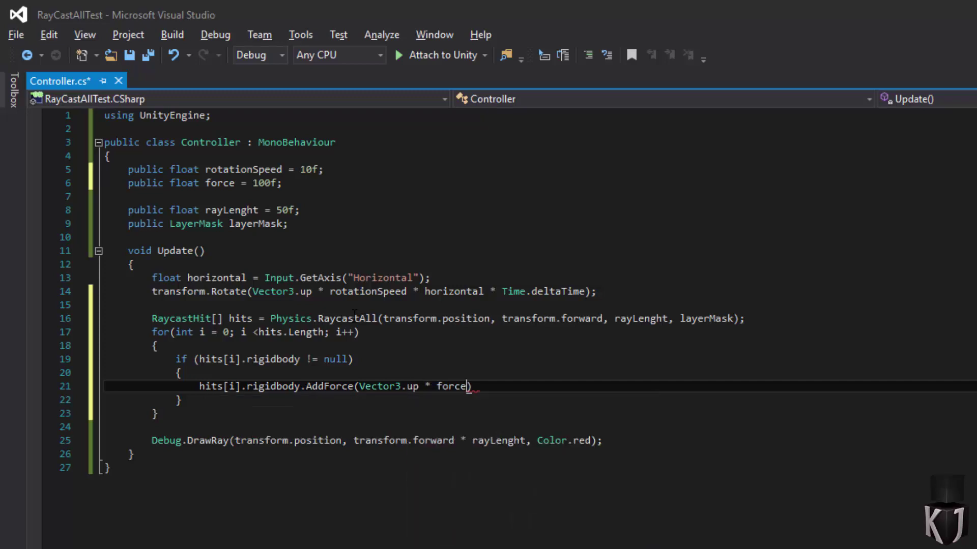
pyautogui.write(';')
pyautogui.hotkey('ctrl', 's')
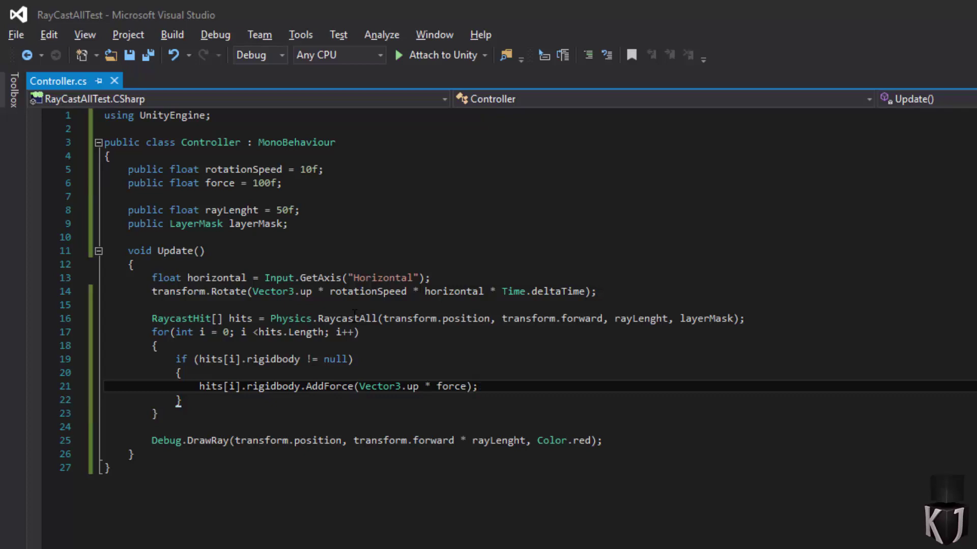
pyautogui.hotkey('alt', 'Tab')
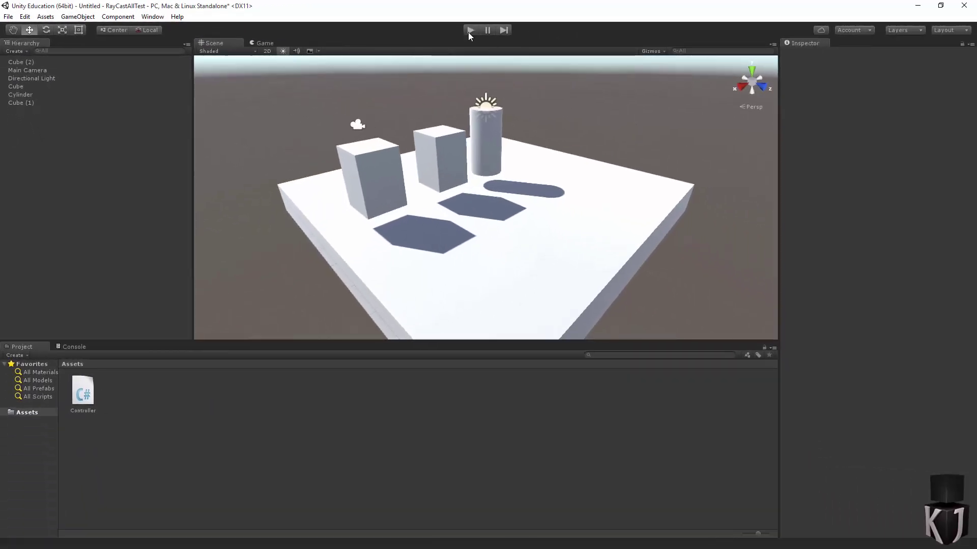
# - Play the scene, watch the red ray push both hit cubes upward, then stop
pyautogui.click(474, 29)
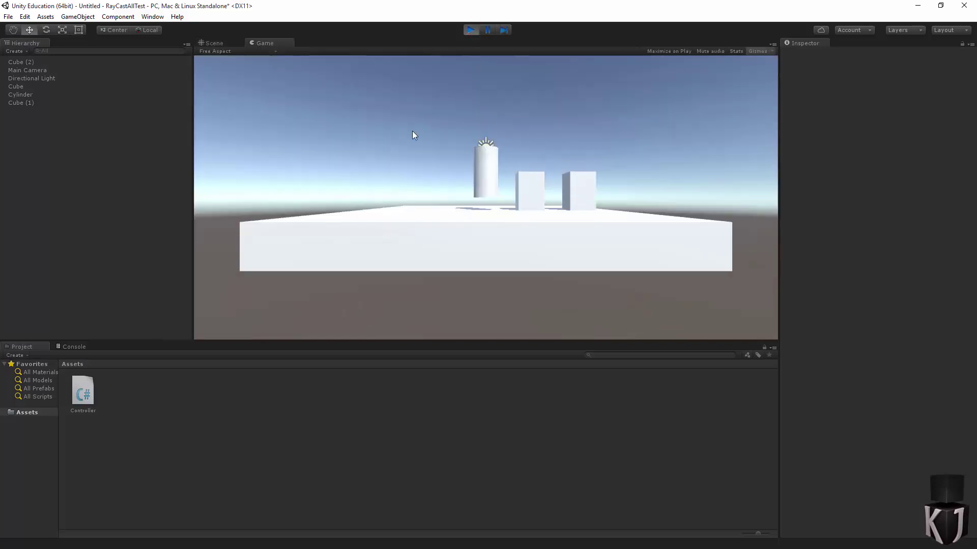
pyautogui.click(412, 126)
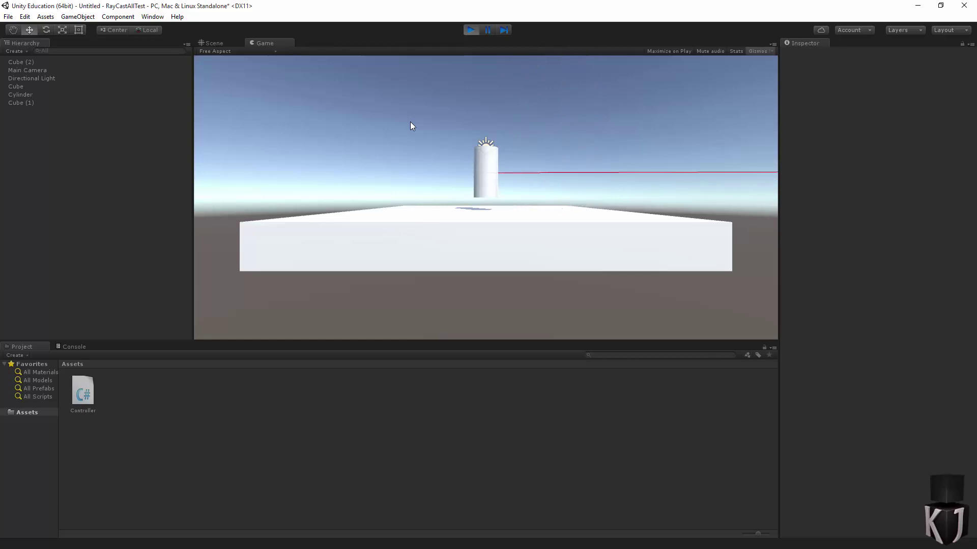
pyautogui.hotkey('ctrl', 'p')
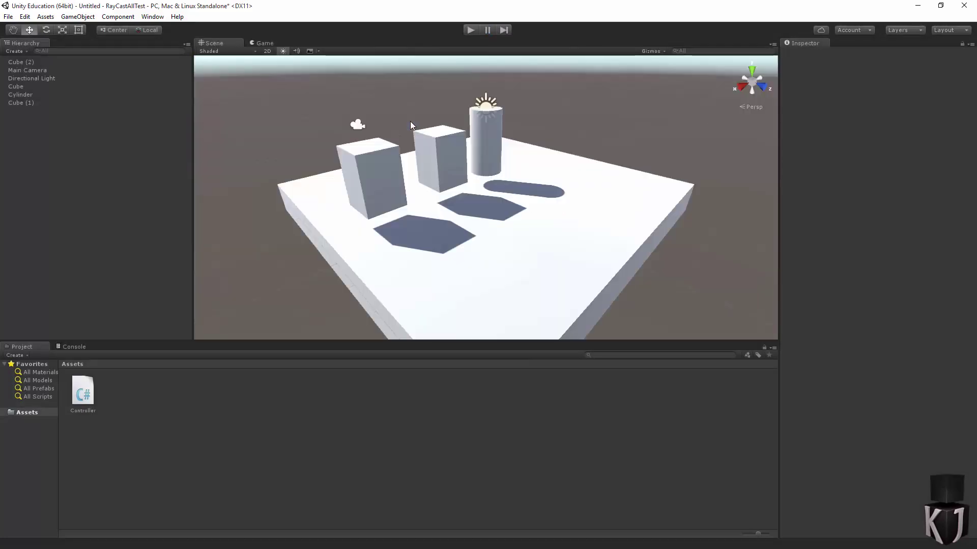